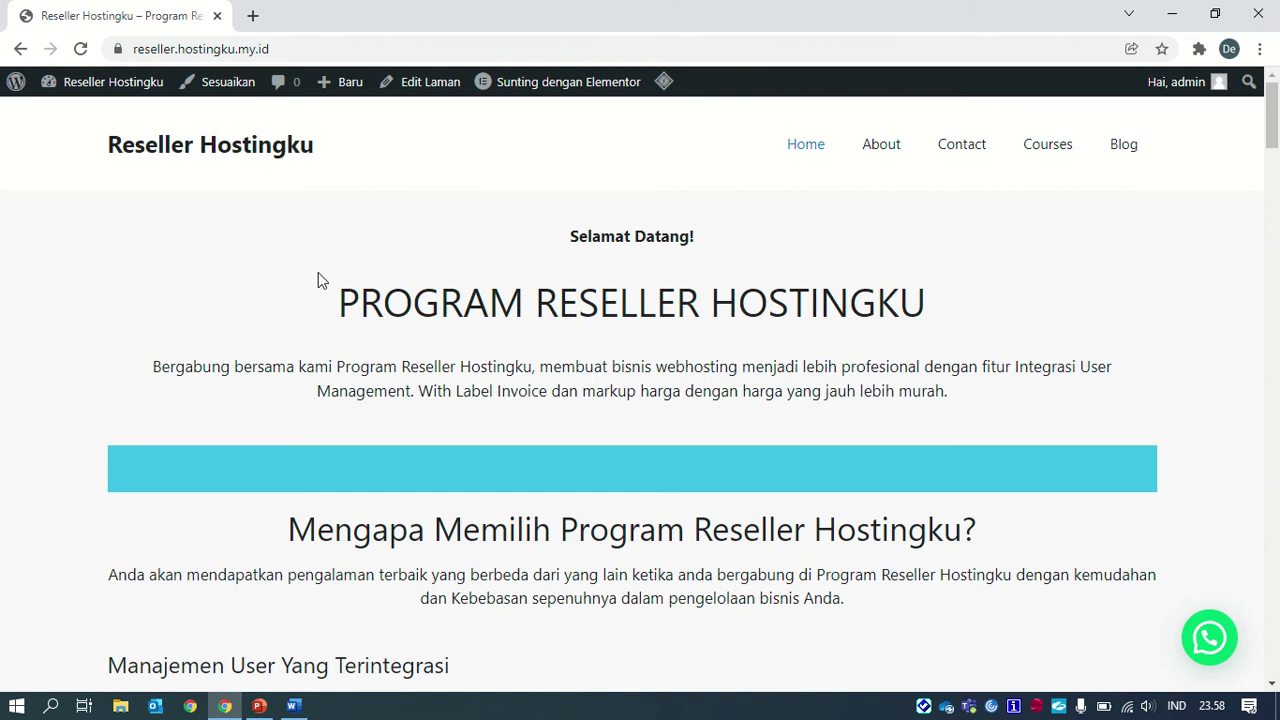
Open the site's admin dashboard and go to the editor for its navigation menus
mouse_move(4, 94)
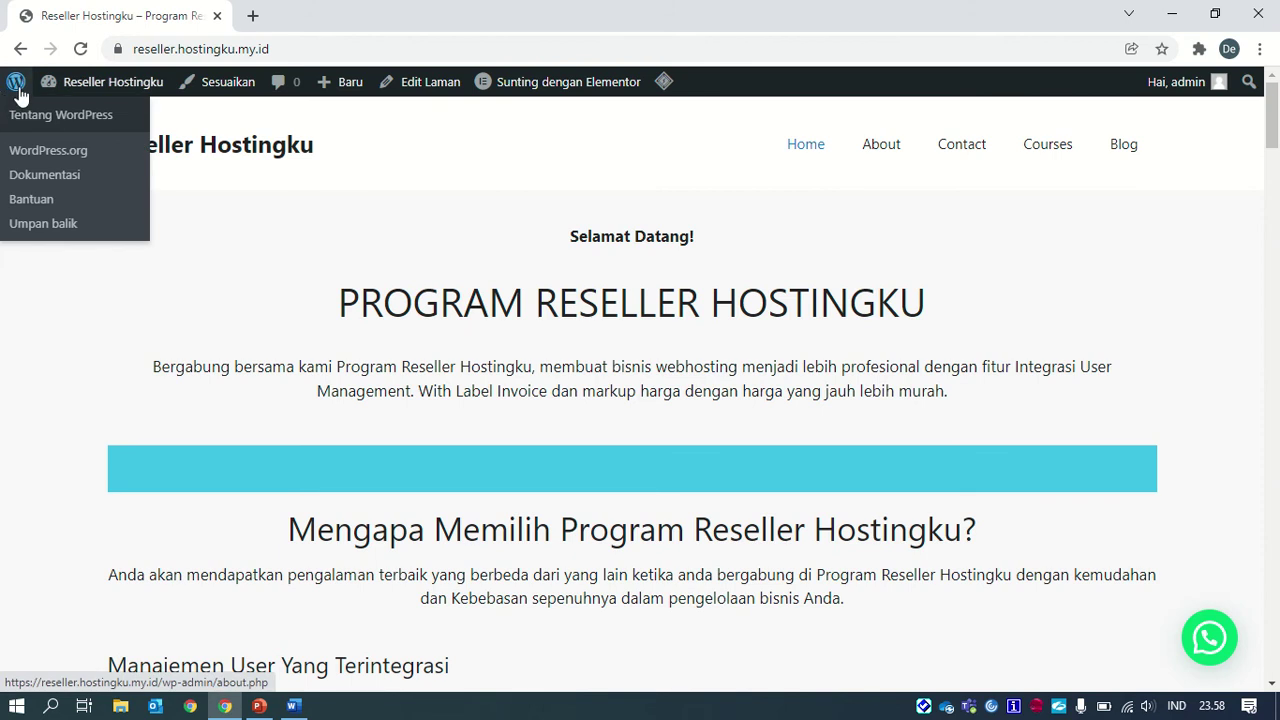
mouse_move(60, 89)
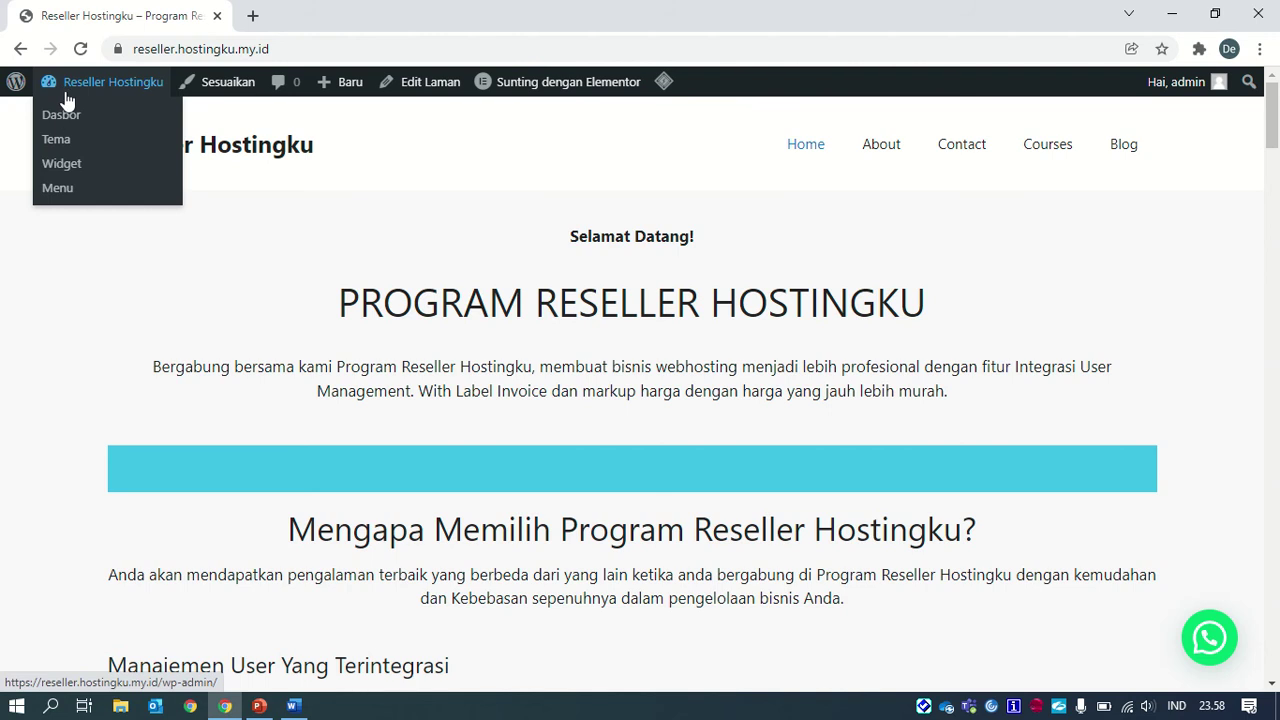
left_click(66, 117)
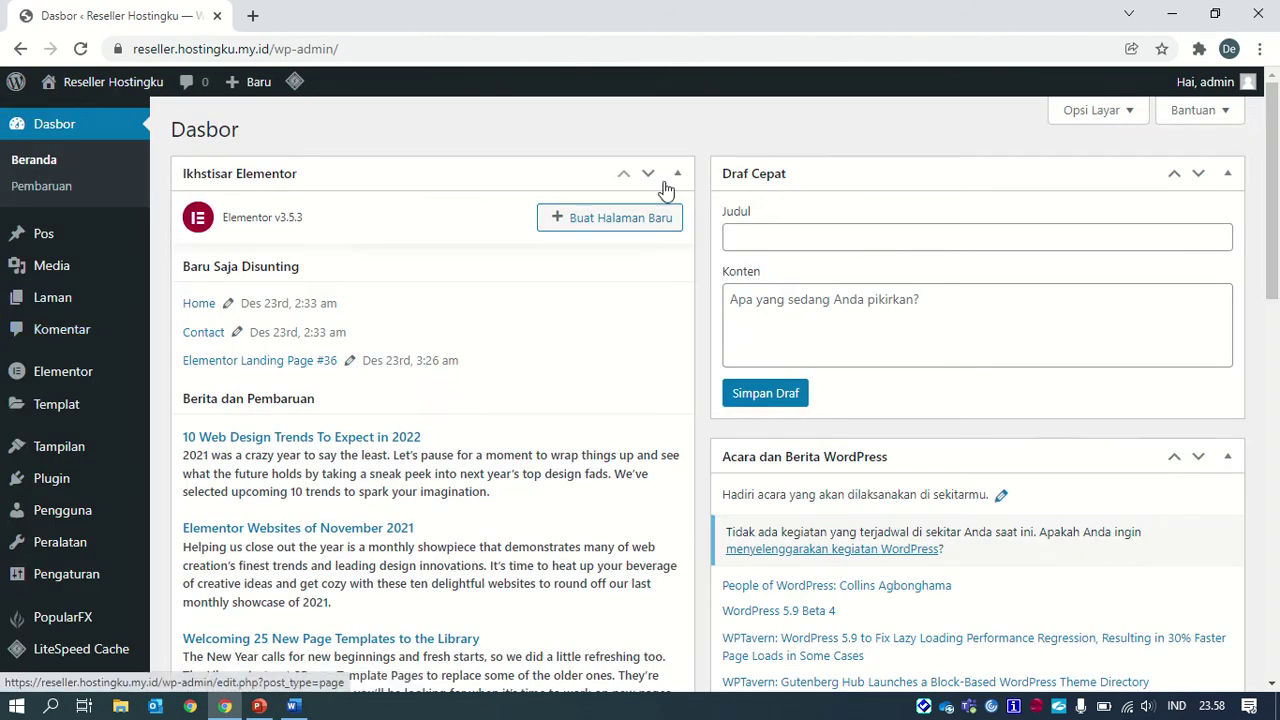
mouse_move(45, 418)
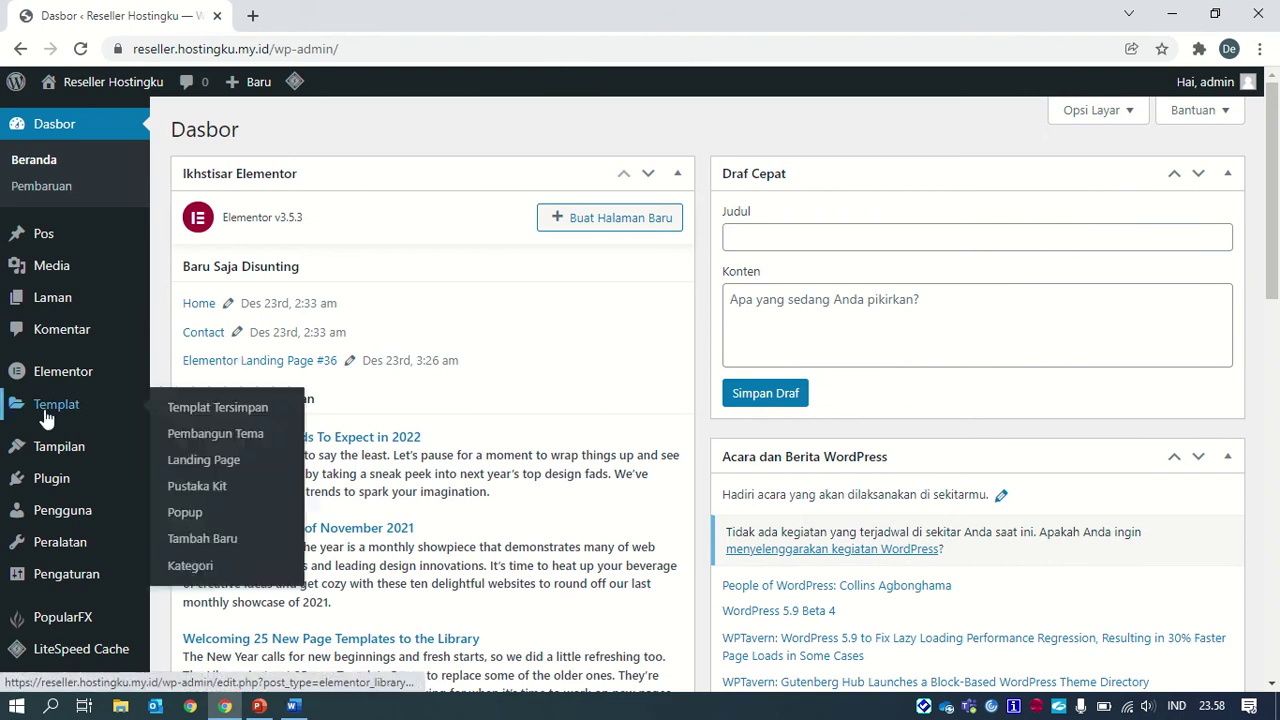
mouse_move(57, 455)
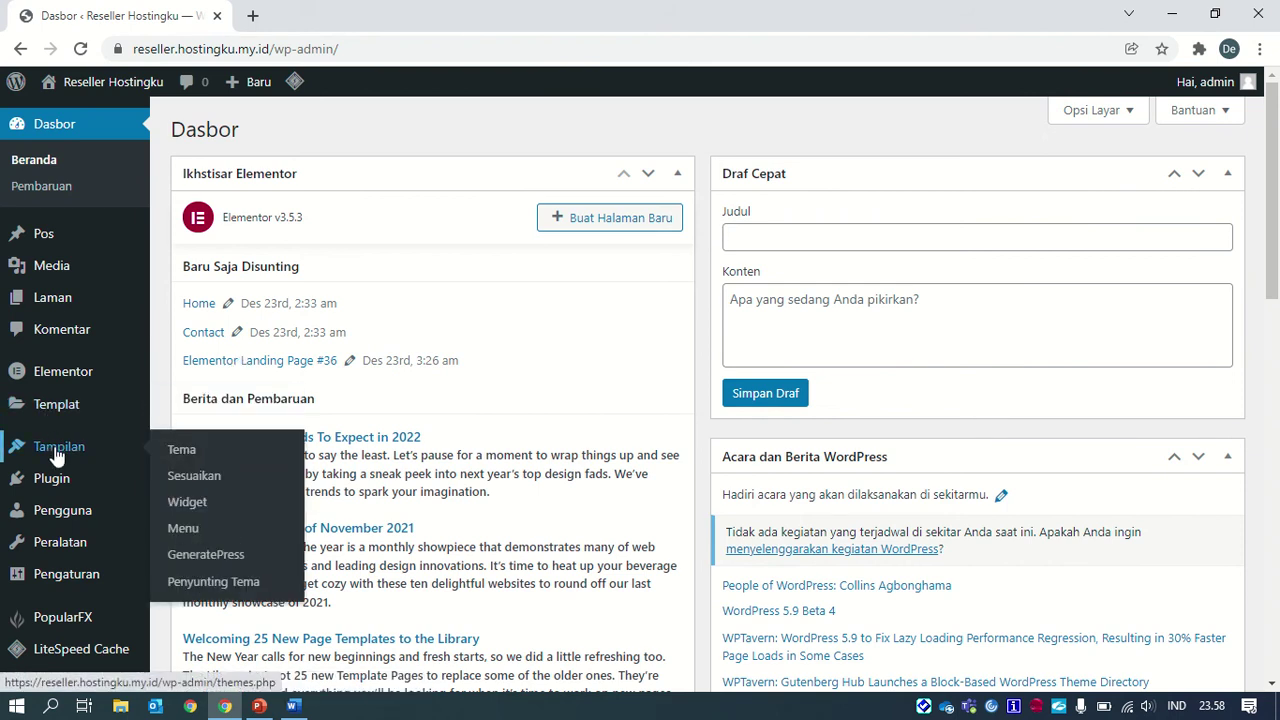
left_click(191, 527)
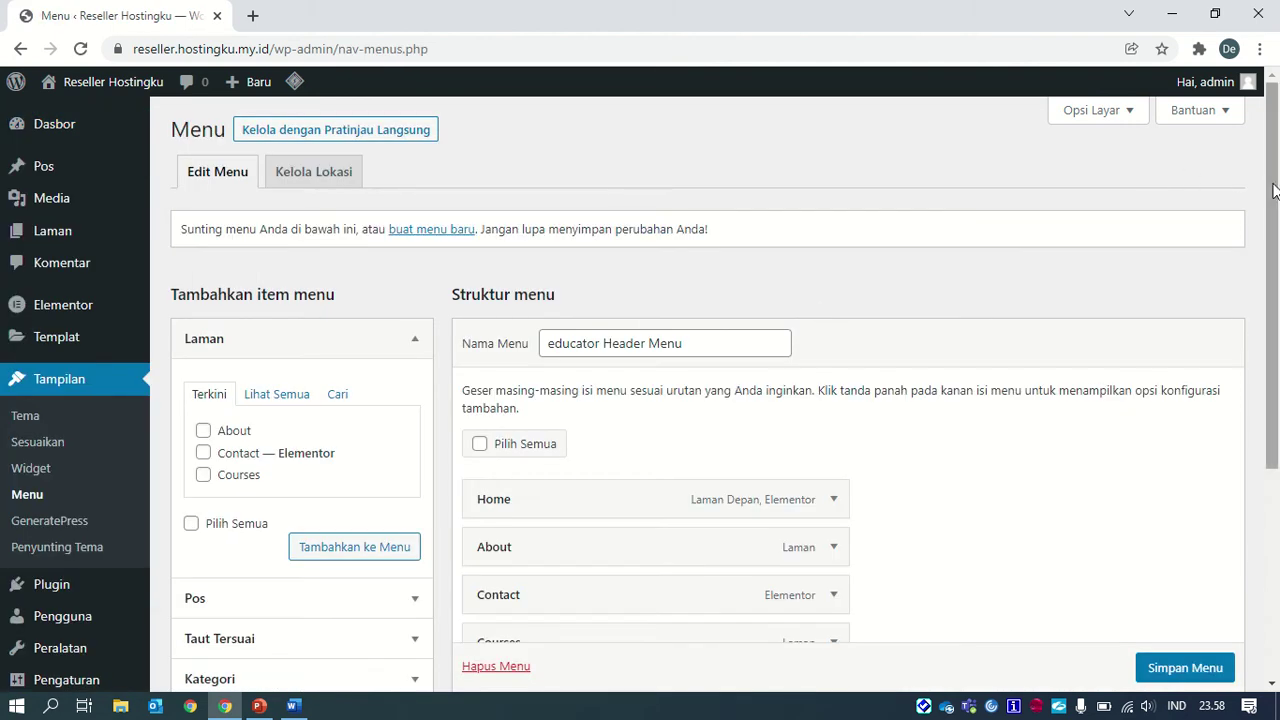
Expand the custom link section (Taut Tersuai) for adding an item to educator Header Menu
left_click_drag(1274, 192, 1276, 288)
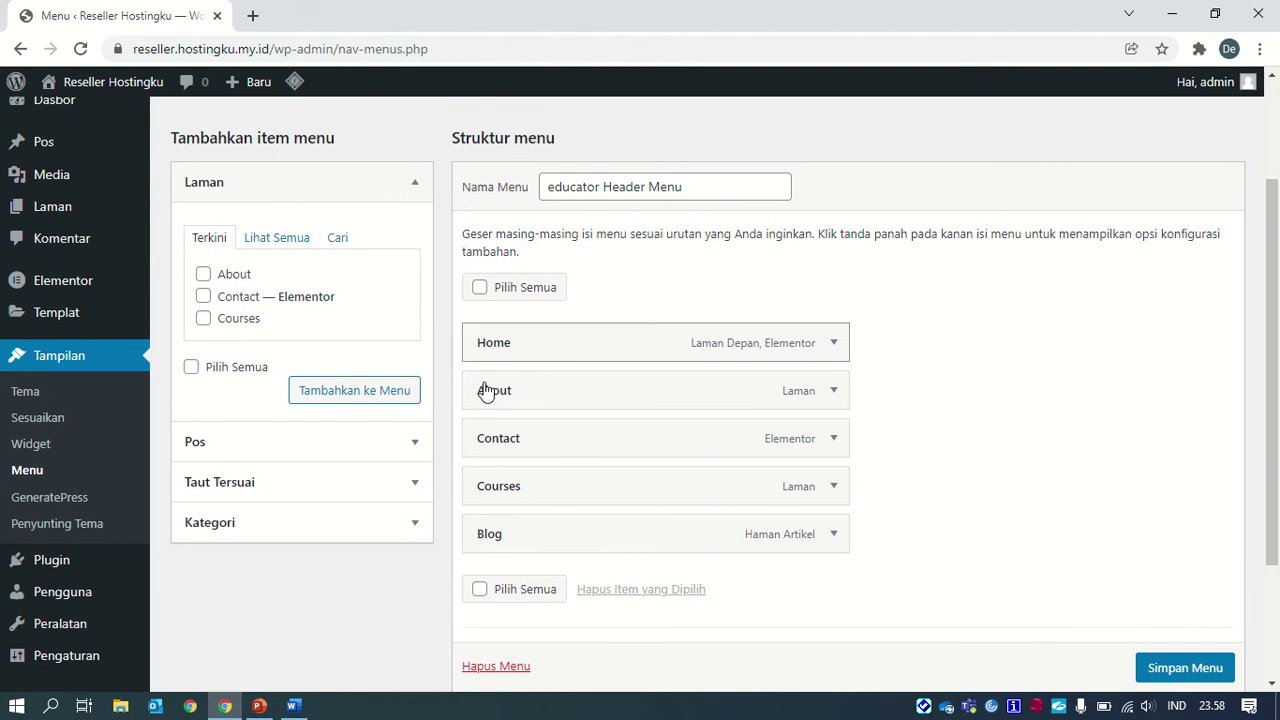
left_click(346, 484)
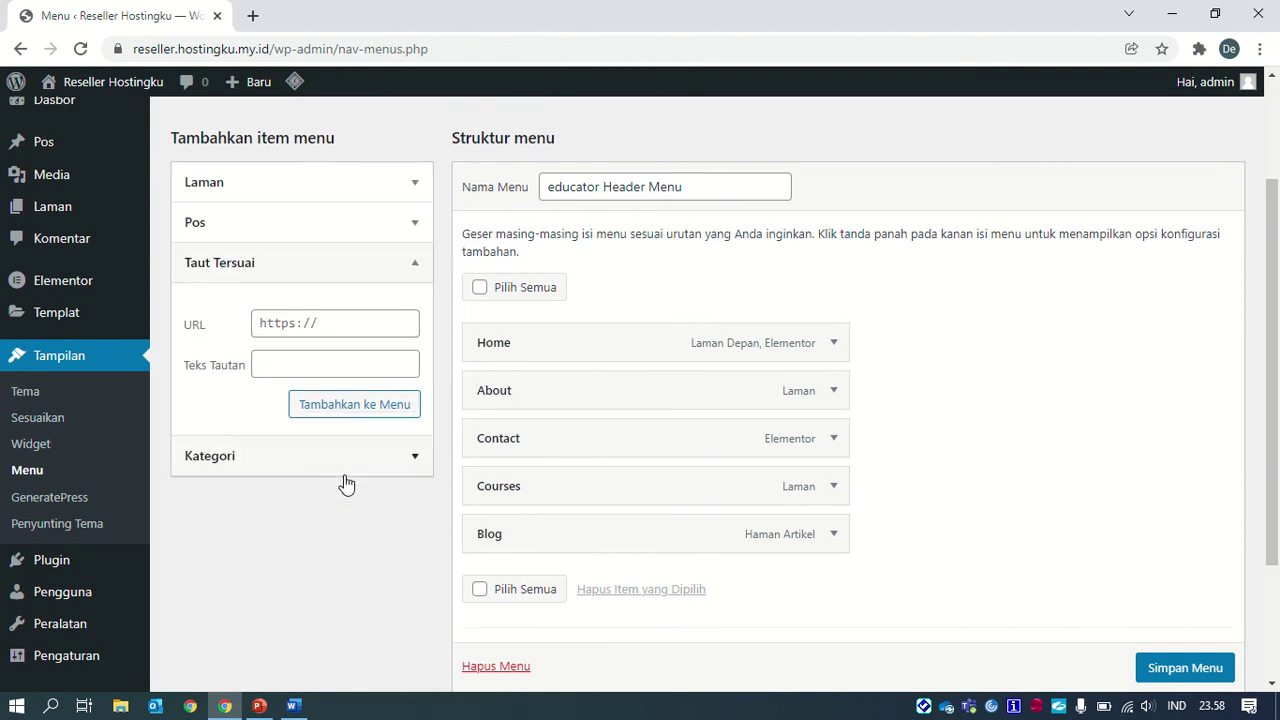
left_click(391, 319)
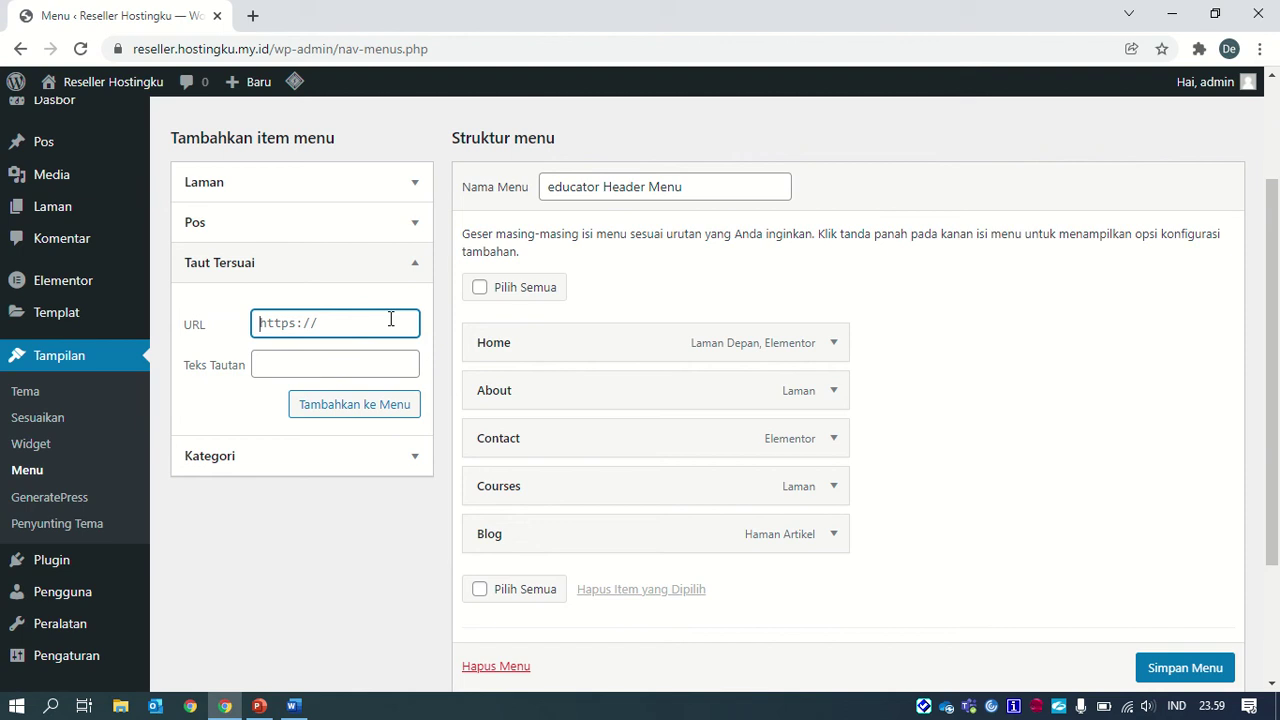
key("ctrl+v")
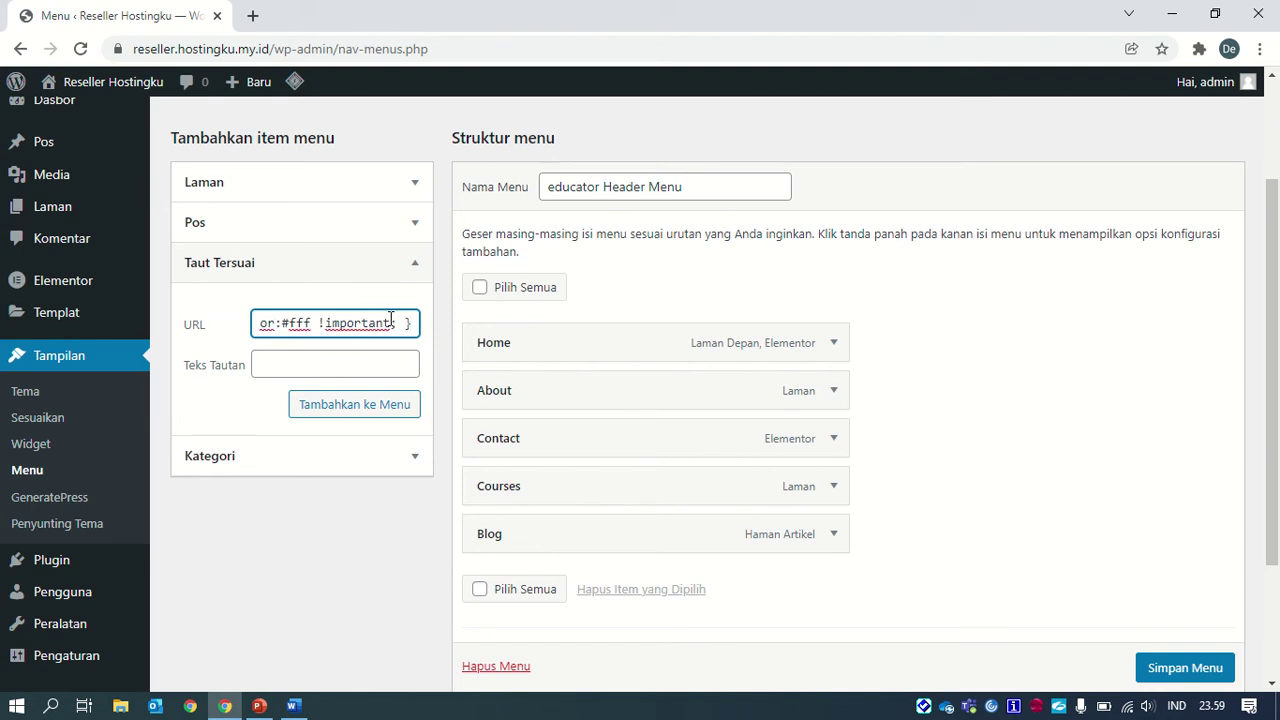
key("BackSpace")
key("BackSpace")
key("BackSpace")
key("BackSpace")
key("BackSpace")
key("BackSpace")
key("BackSpace")
key("BackSpace")
key("BackSpace")
key("BackSpace")
key("BackSpace")
key("BackSpace")
key("BackSpace")
key("BackSpace")
key("BackSpace")
key("BackSpace")
key("BackSpace")
key("BackSpace")
key("BackSpace")
key("BackSpace")
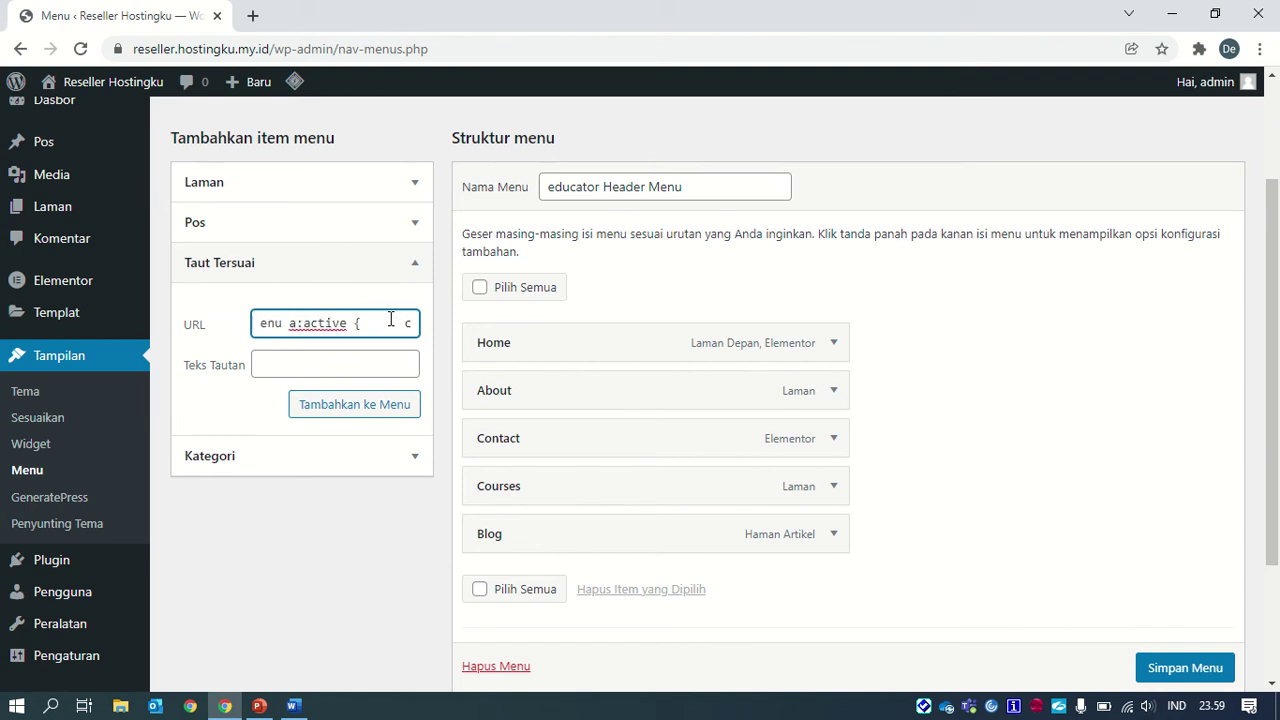
type("hover {     text-deco")
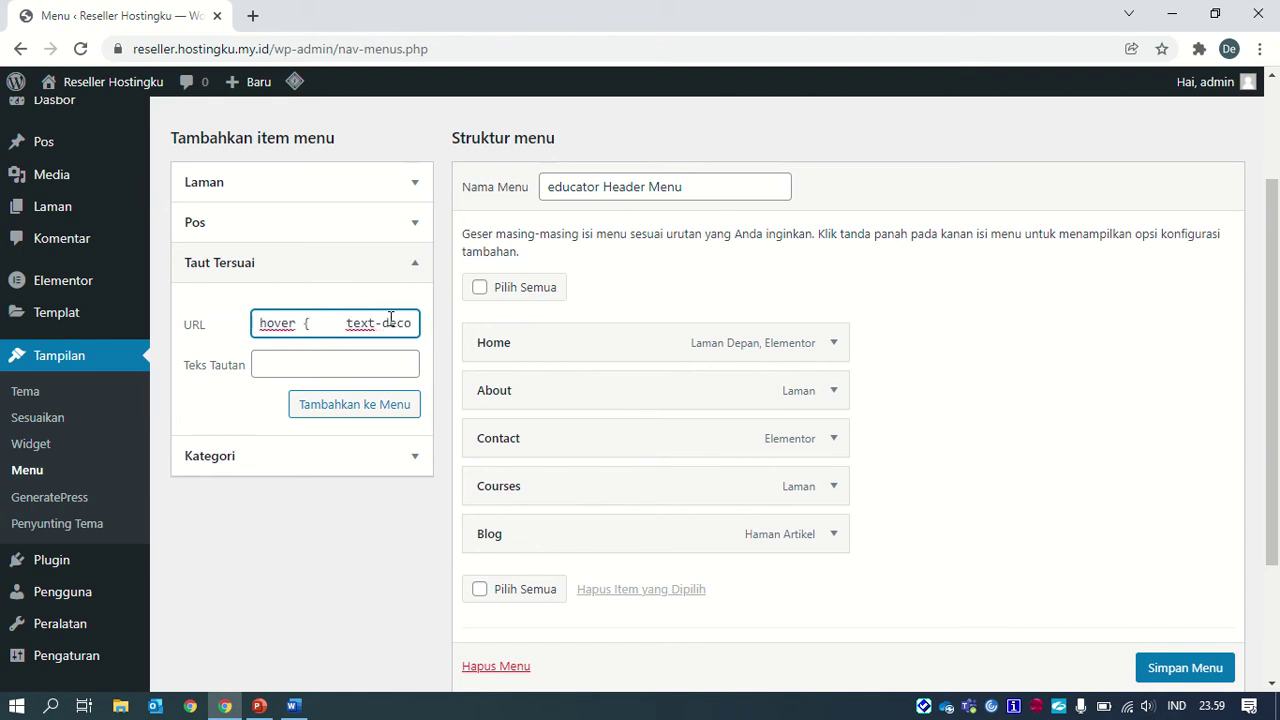
type("{ color:#fff; background-color:#2f2f2f; transition: 0.3s; box-shadow: 0px 1px 0px 0px #2f2f2f; ")
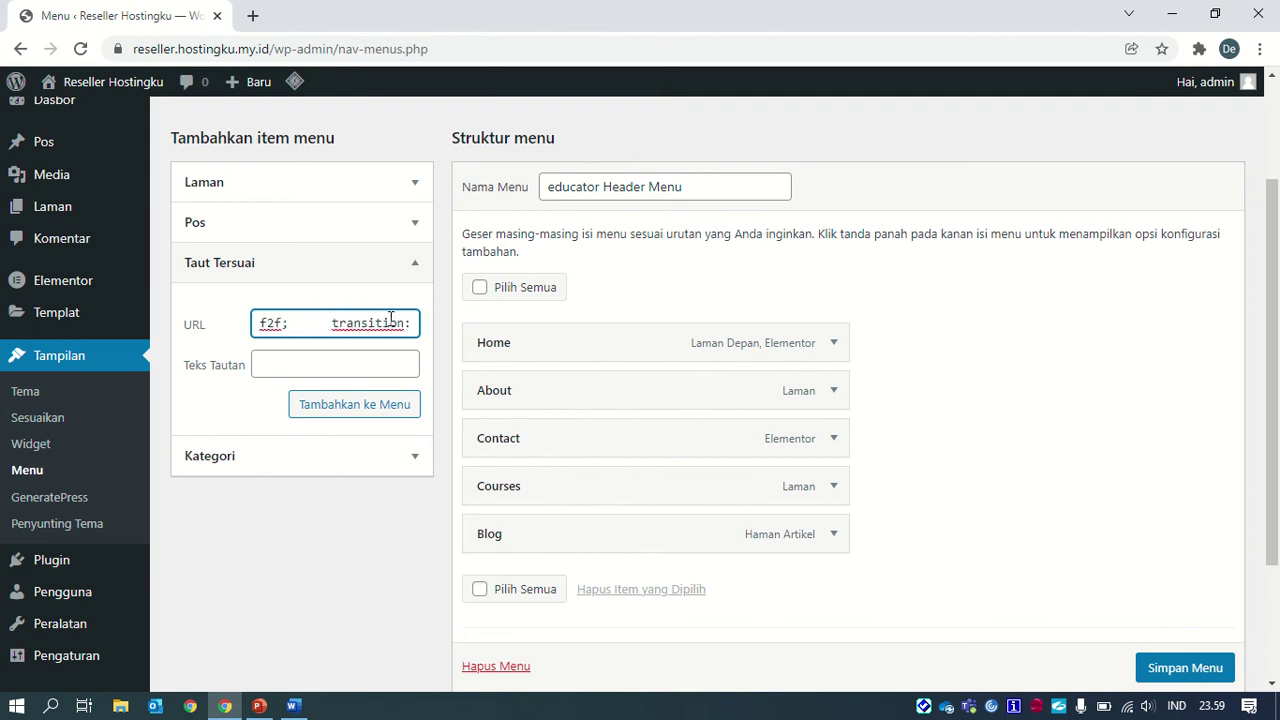
type("border-radius:4px; padding:1px;")
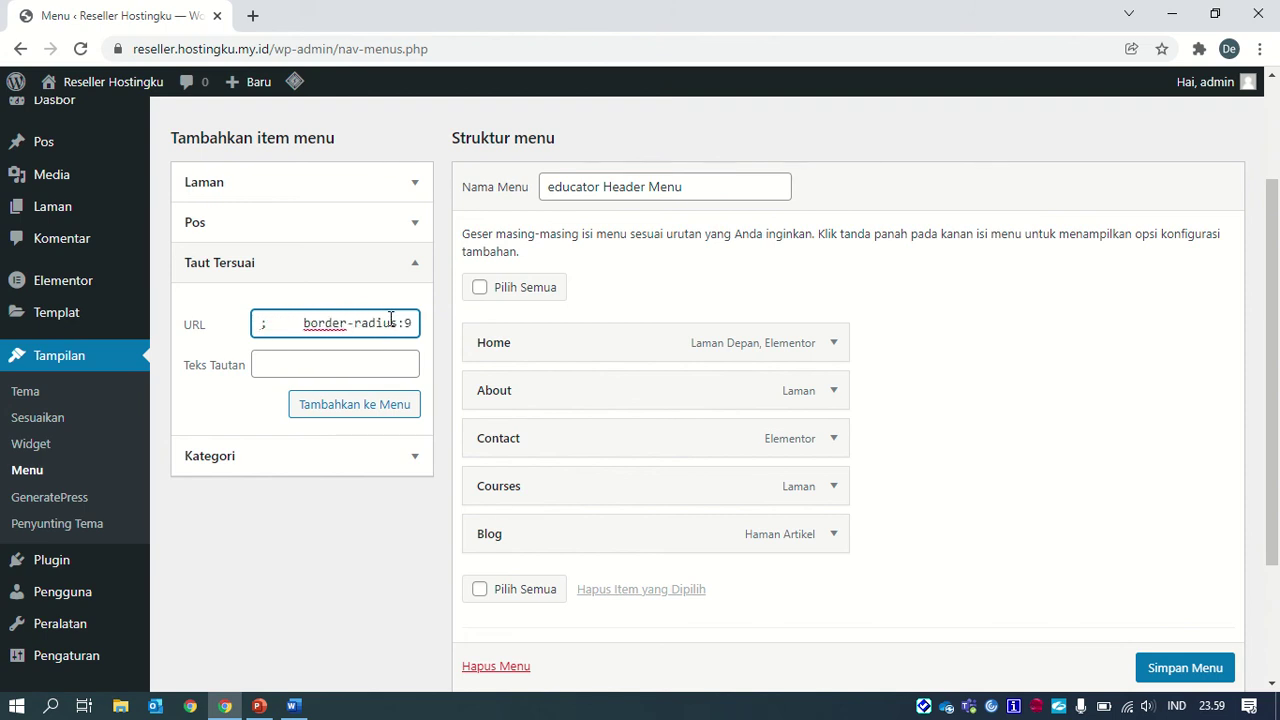
key("ctrl+Left")
key("ctrl+Left")
key("ctrl+Left")
key("ctrl+Left")
key("ctrl+Left")
key("ctrl+Left")
key("ctrl+Left")
key("ctrl+Left")
key("ctrl+Left")
key("ctrl+Left")
key("ctrl+Left")
key("ctrl+Left")
key("ctrl+Left")
key("ctrl+Left")
key("ctrl+Left")
key("ctrl+Left")
key("ctrl+Left")
key("ctrl+Left")
key("ctrl+Left")
key("ctrl+Left")
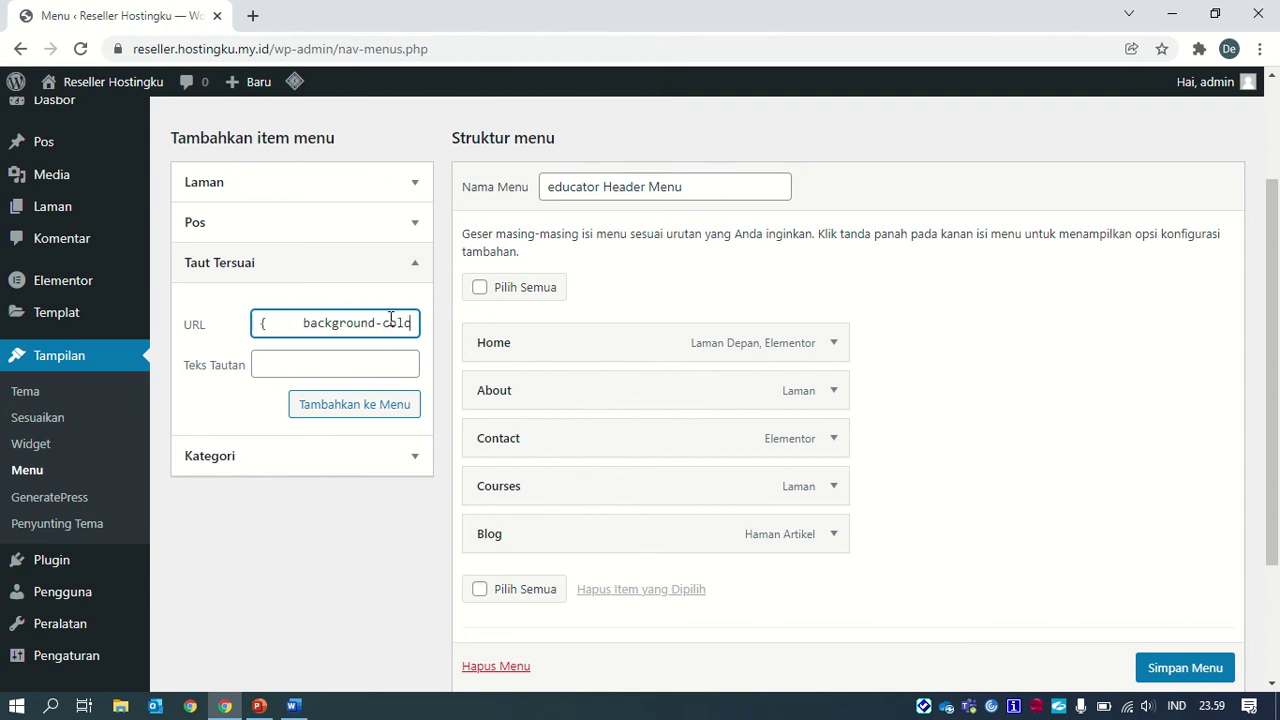
key("ctrl+Left")
key("ctrl+Left")
key("ctrl+Left")
key("ctrl+Left")
key("ctrl+Left")
key("ctrl+Left")
key("ctrl+Left")
key("ctrl+Left")
key("ctrl+Left")
key("ctrl+Left")
key("ctrl+Left")
key("ctrl+Left")
key("ctrl+Left")
key("ctrl+Left")
key("ctrl+Left")
key("ctrl+Left")
key("ctrl+Left")
key("ctrl+Left")
key("ctrl+Left")
key("ctrl+Left")
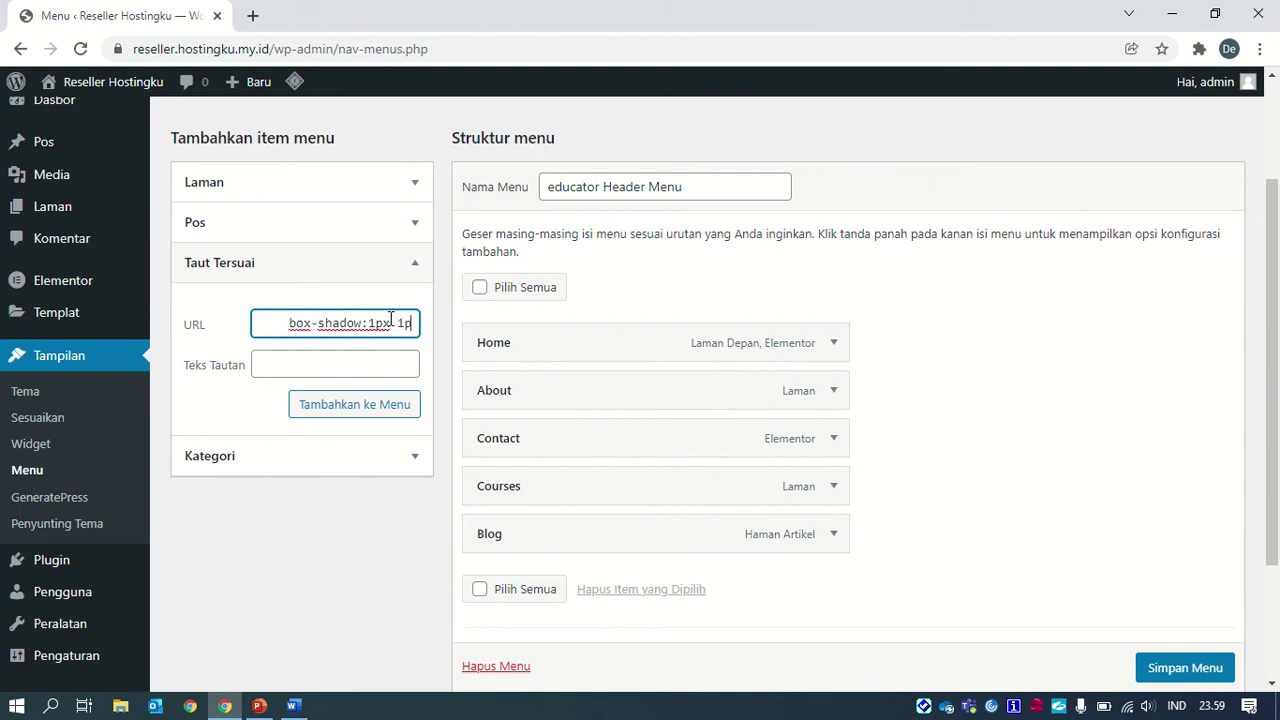
key("ctrl+Left")
key("ctrl+Left")
key("ctrl+Left")
key("ctrl+Left")
key("ctrl+Left")
key("ctrl+Left")
key("ctrl+Left")
key("ctrl+Left")
key("ctrl+Left")
key("ctrl+Left")
key("ctrl+Left")
key("ctrl+Left")
key("ctrl+Left")
key("ctrl+Left")
key("ctrl+Left")
key("ctrl+Left")
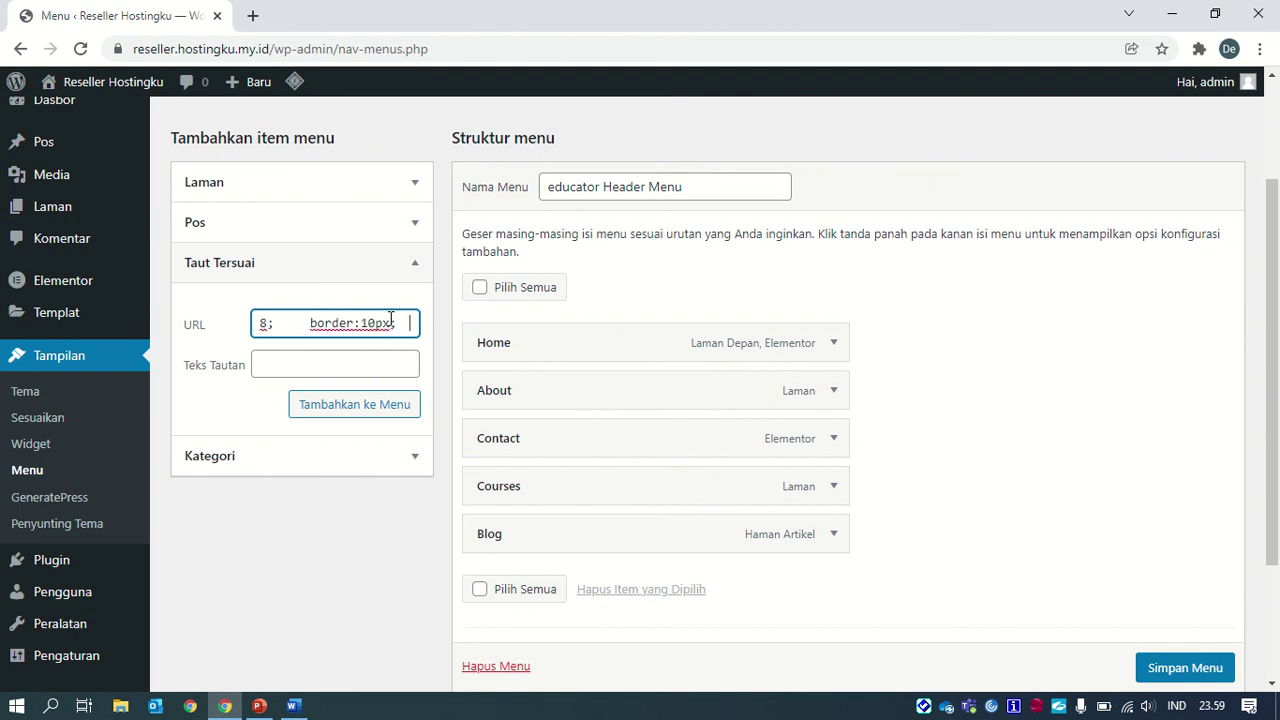
key("ctrl+BackSpace")
key("ctrl+BackSpace")
key("ctrl+BackSpace")
key("ctrl+BackSpace")
key("ctrl+BackSpace")
key("ctrl+BackSpace")
key("ctrl+BackSpace")
key("ctrl+BackSpace")
key("ctrl+BackSpace")
key("ctrl+BackSpace")
key("ctrl+BackSpace")
key("ctrl+BackSpace")
left_click(293, 706)
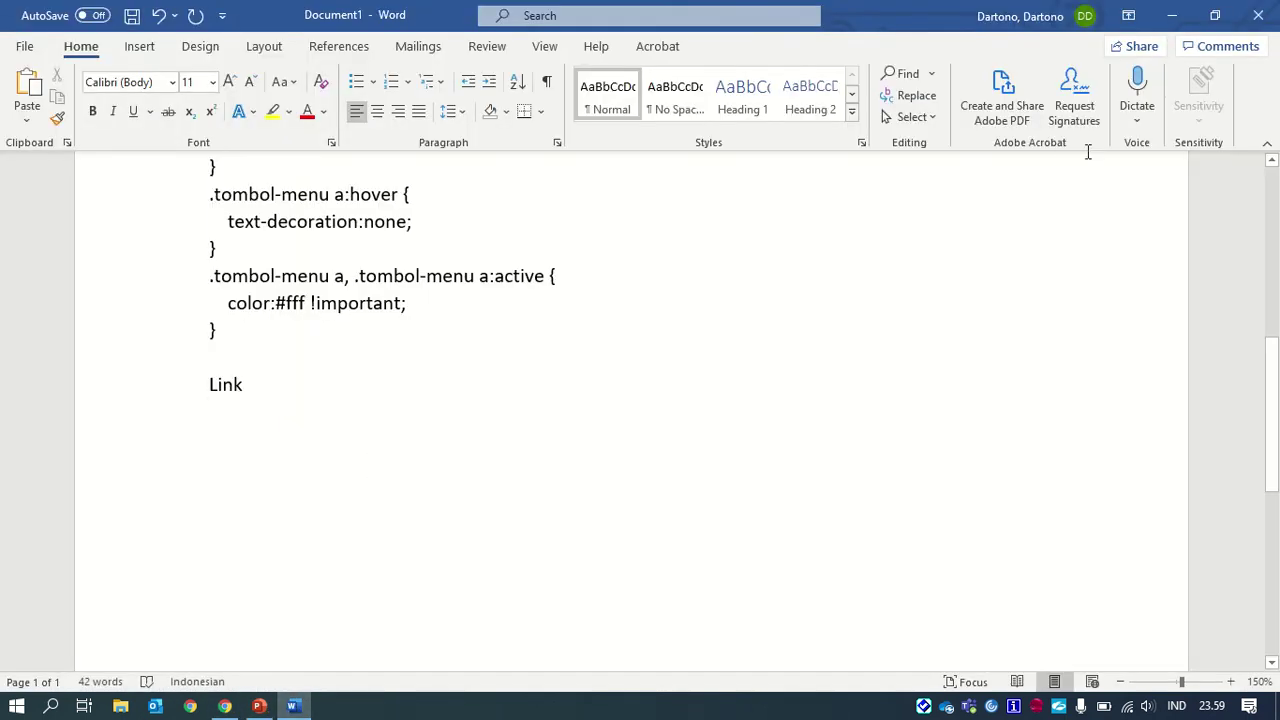
left_click(1172, 15)
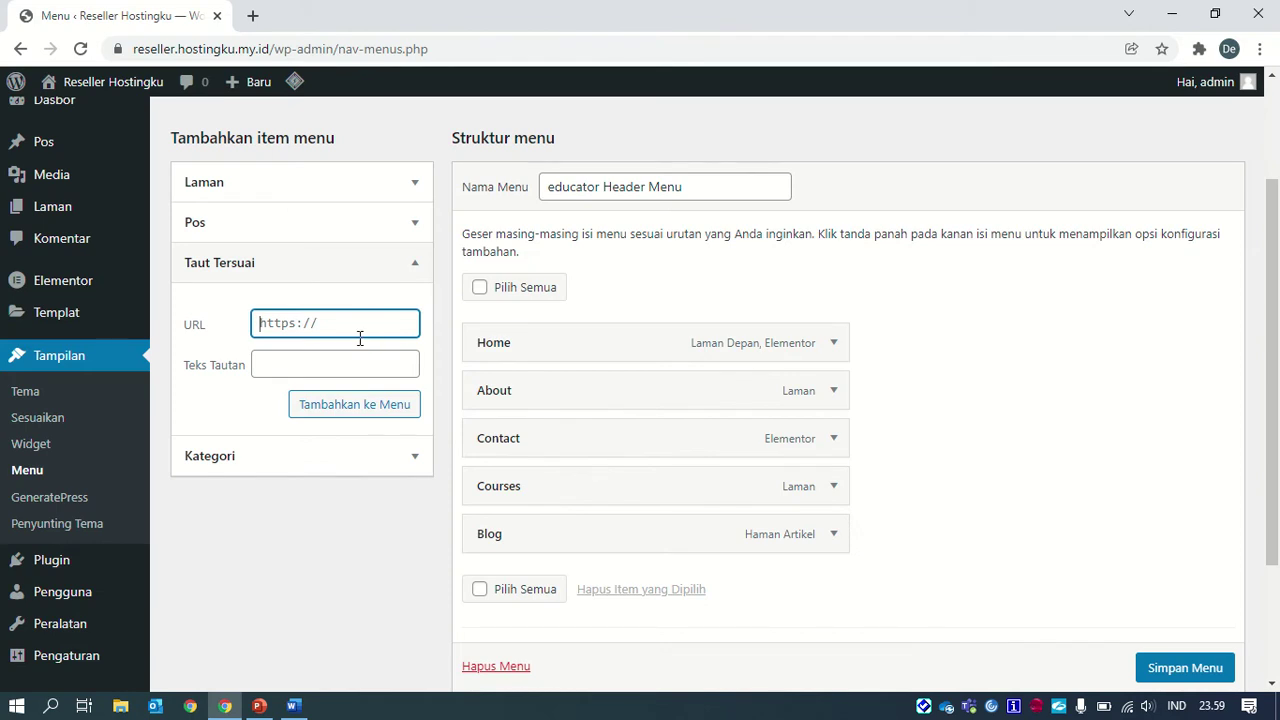
type("http")
type("s://")
type("meme")
type("ber.")
type("hosting")
type("ku")
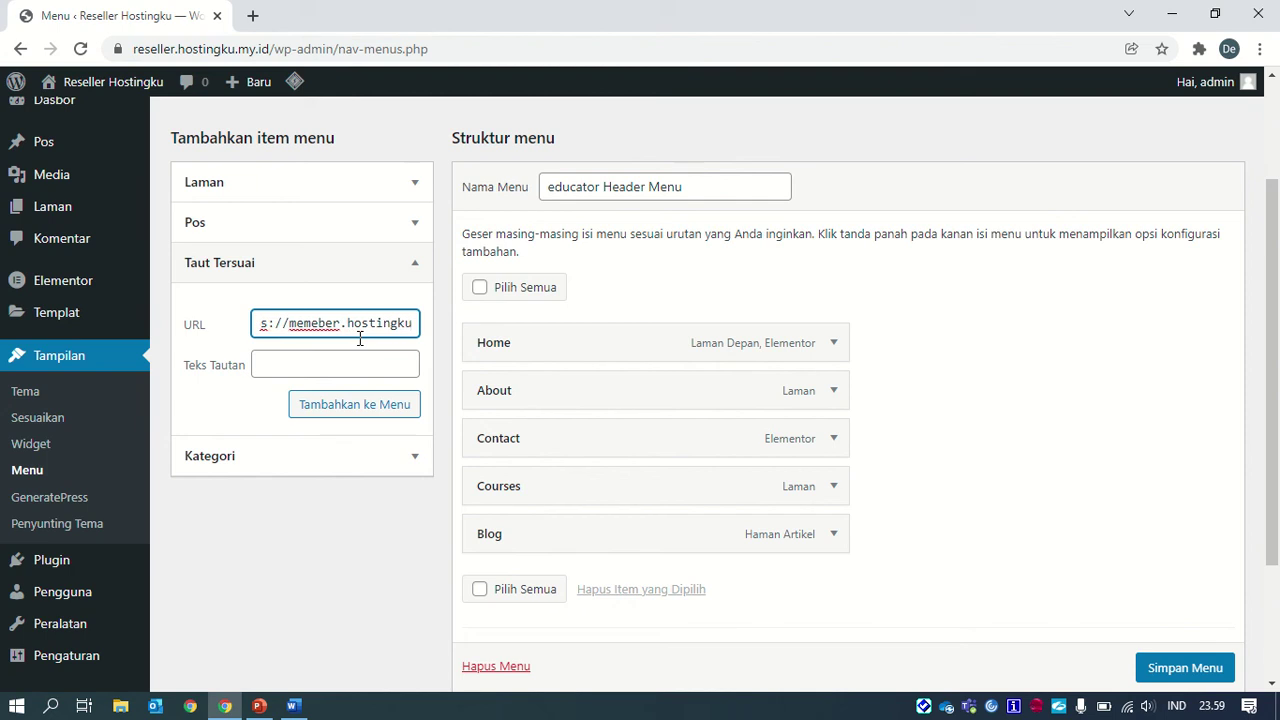
type(".my.")
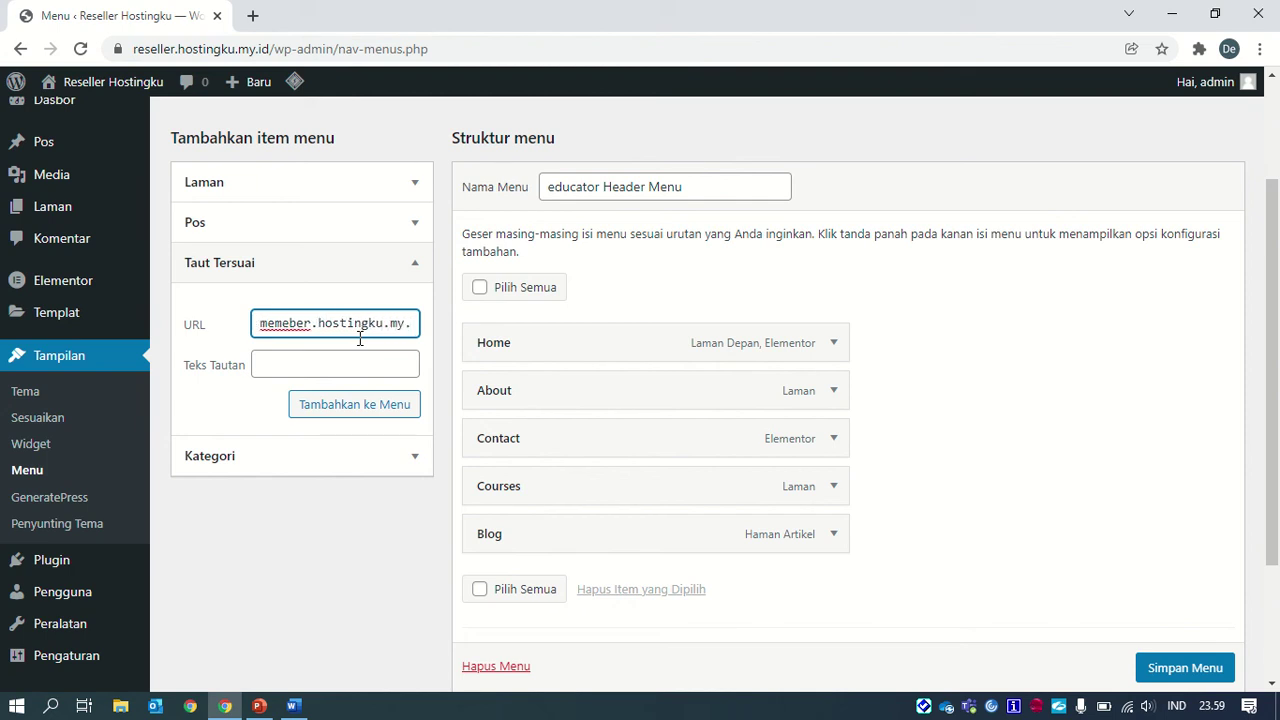
type("id/")
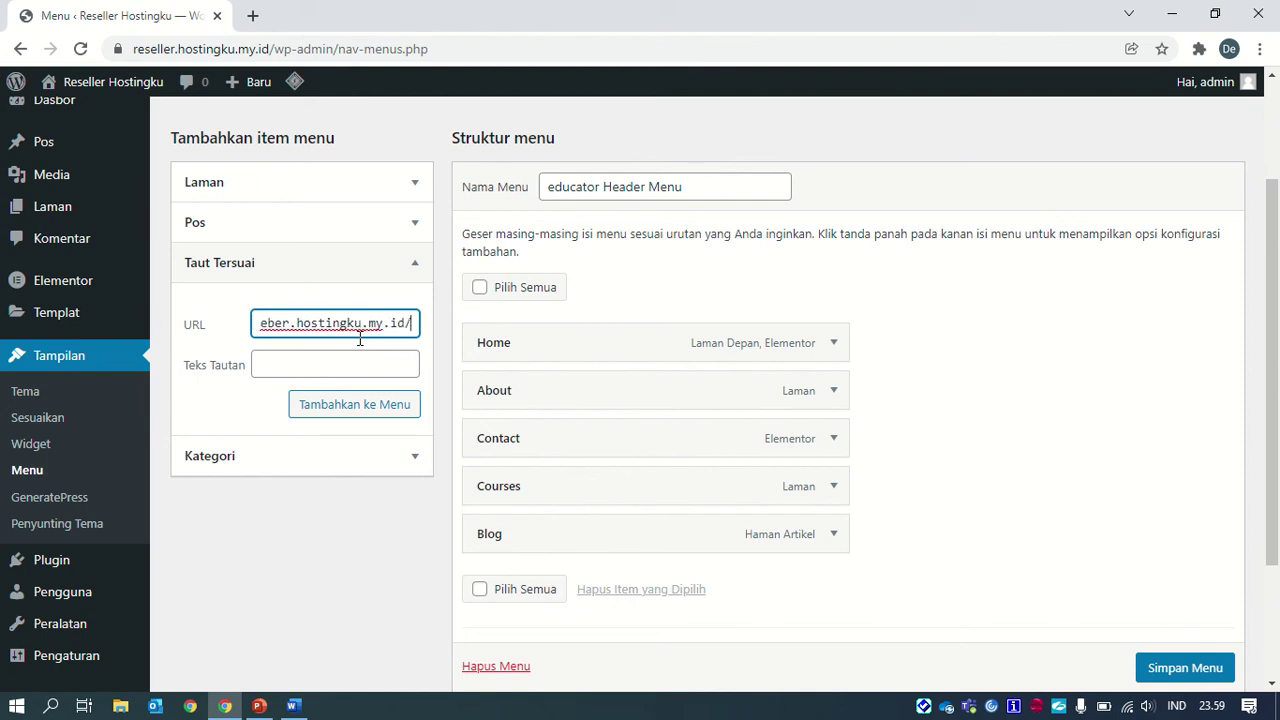
type("id")
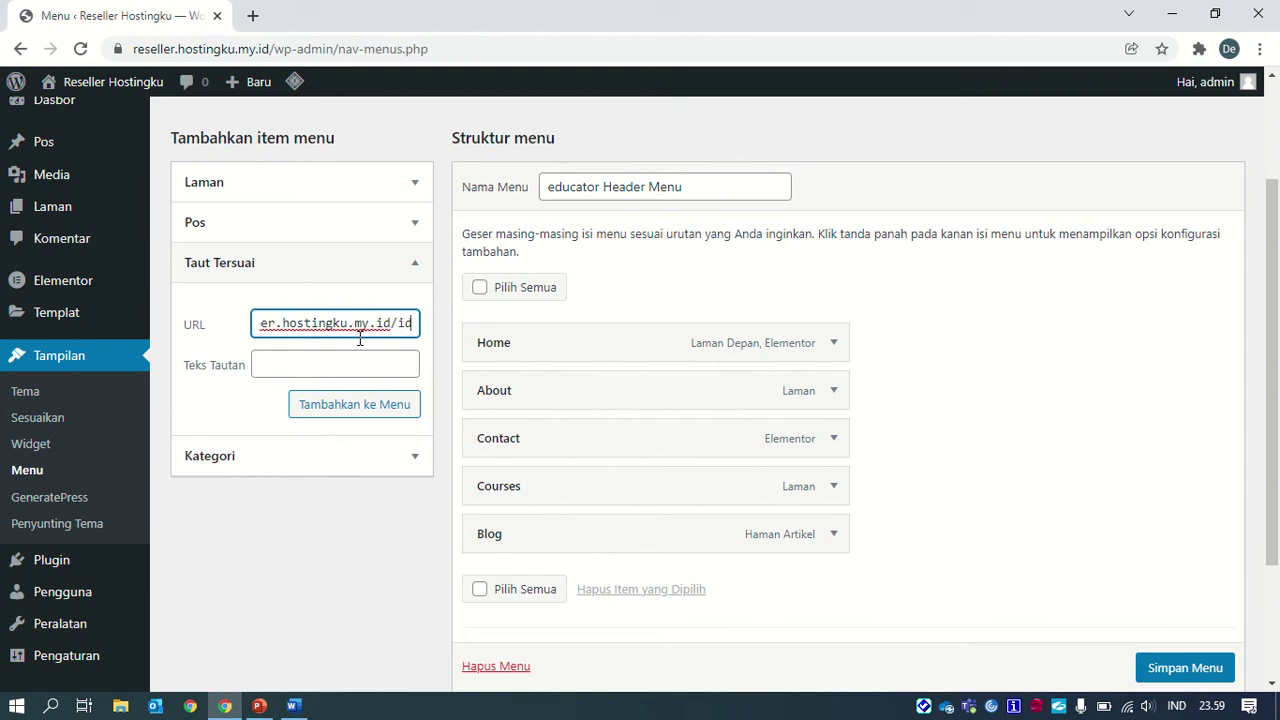
key("BackSpace")
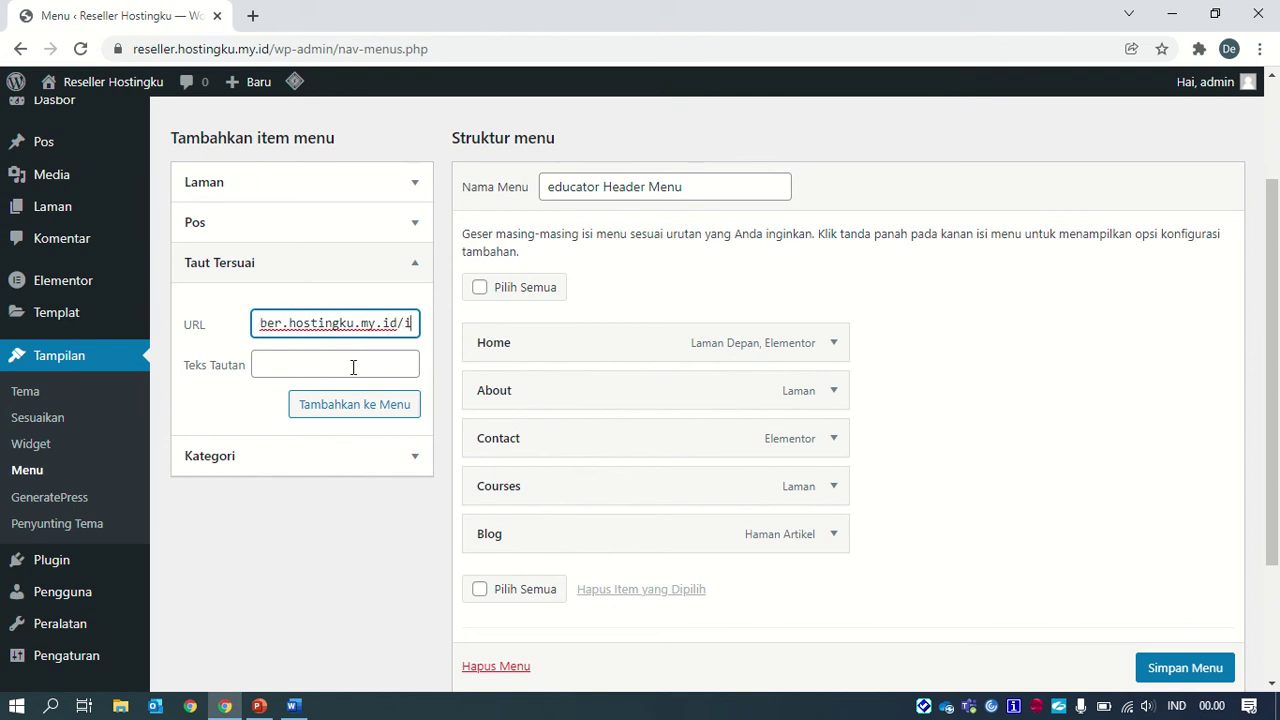
key("BackSpace")
type("login")
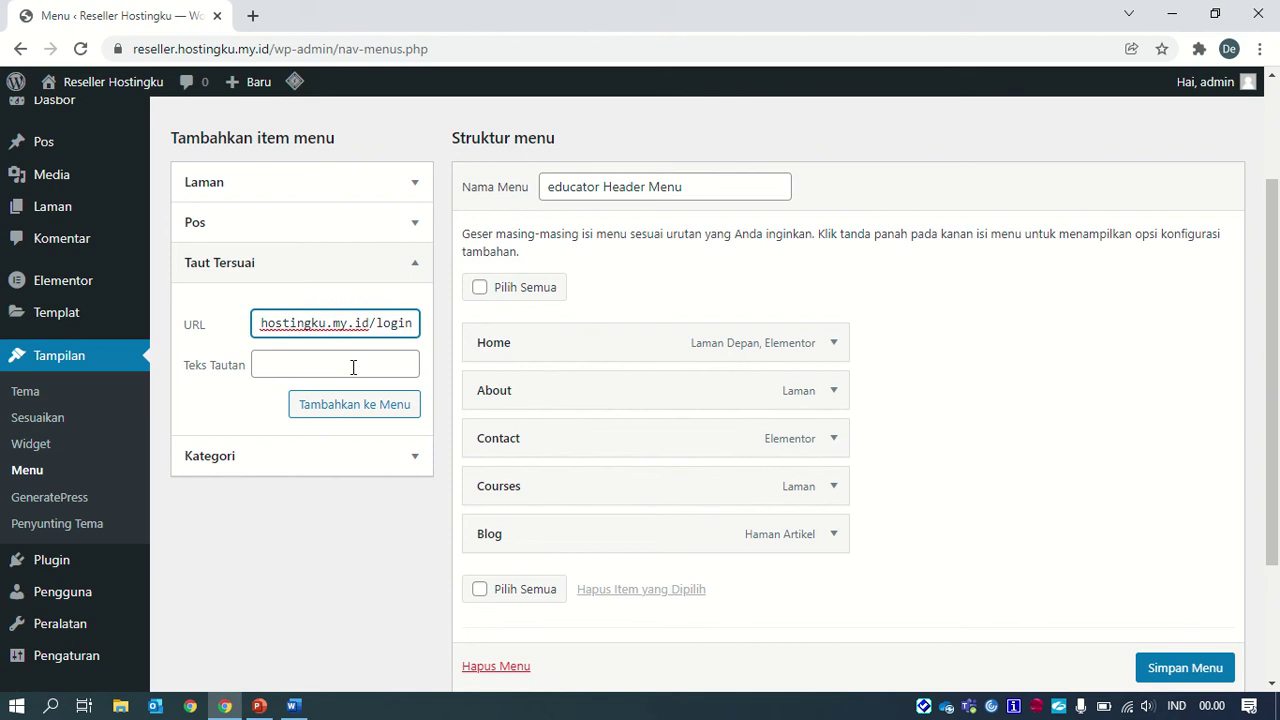
Set the custom link's text to "Member Area" and add the link to the menu
left_click(353, 367)
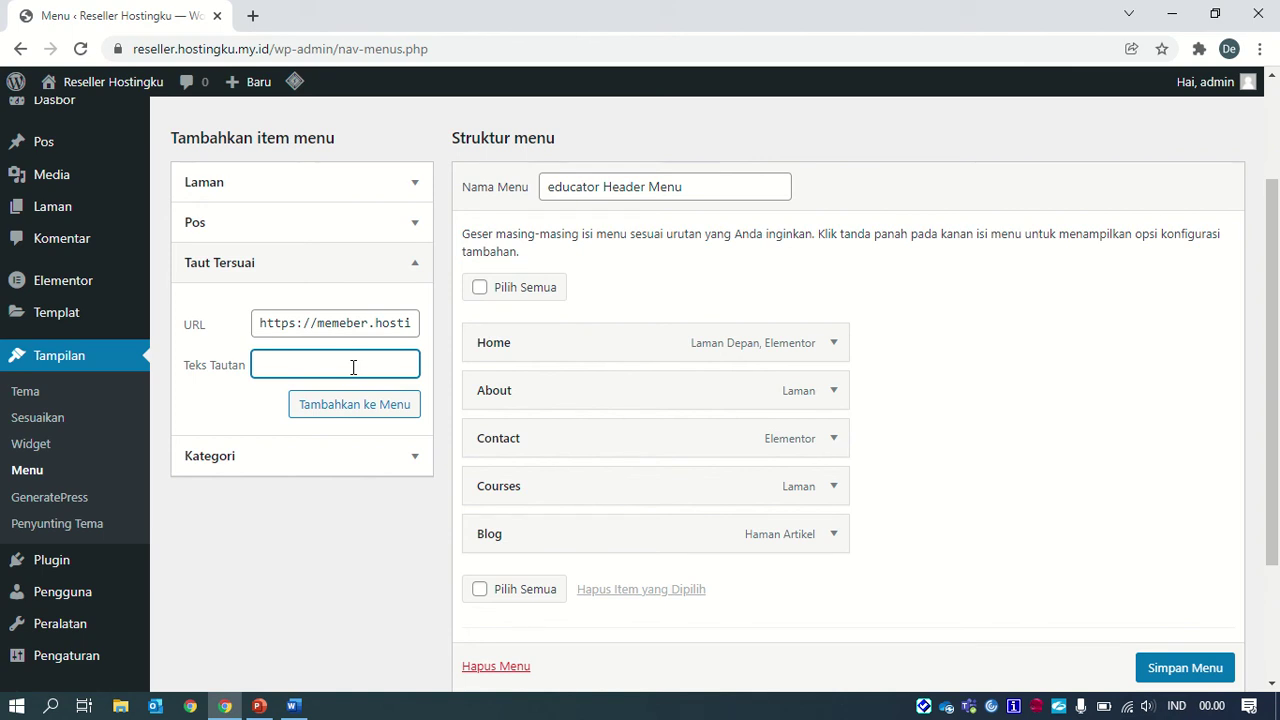
type("Member Are")
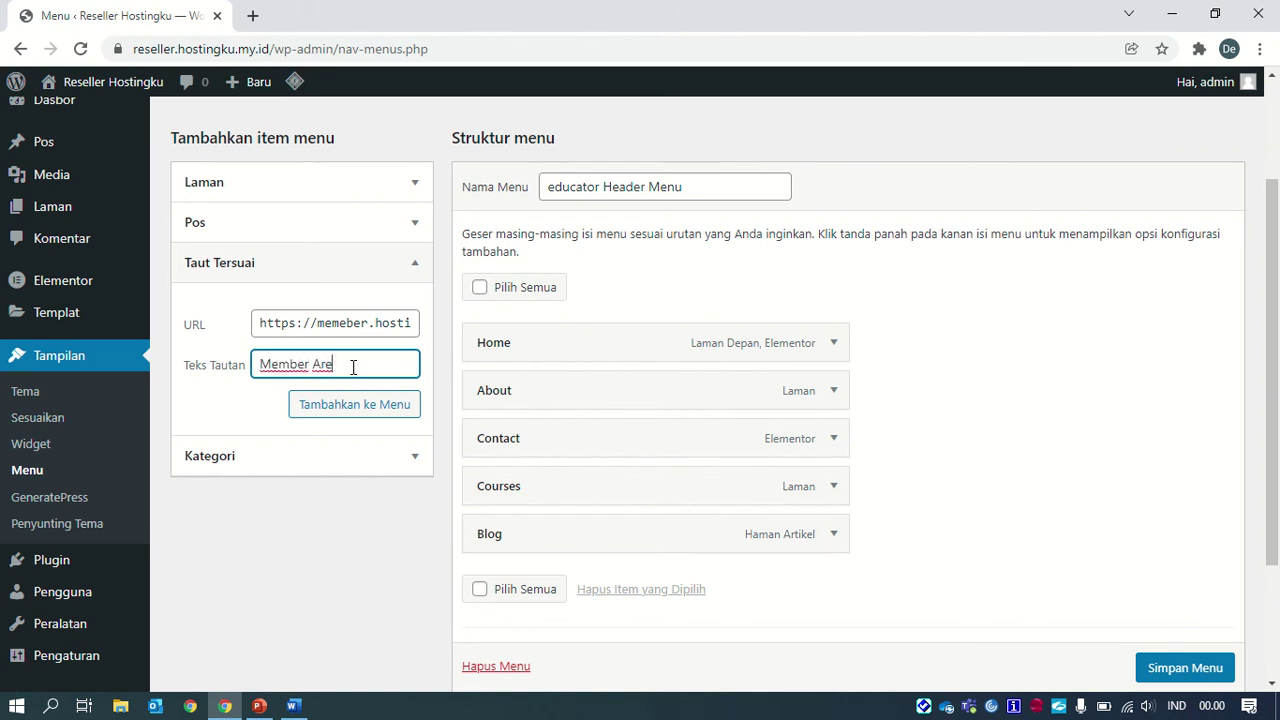
type("a")
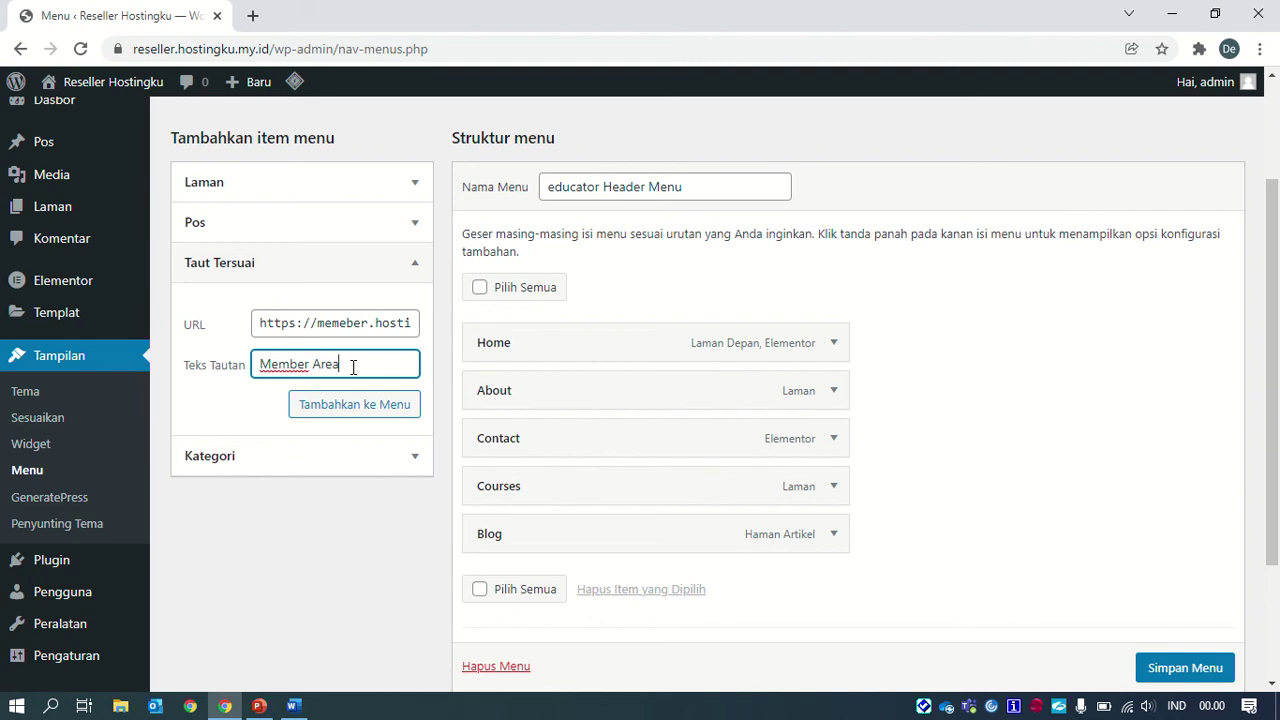
left_click(359, 417)
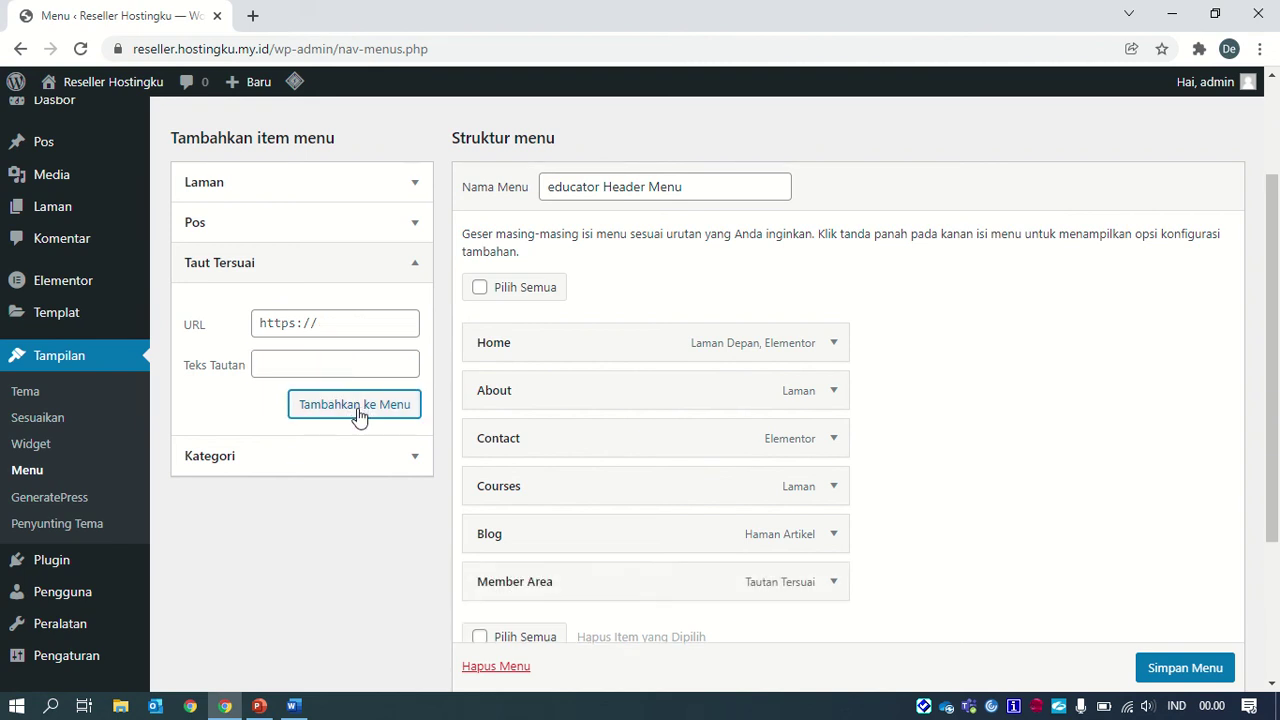
scroll(1274, 393, "down", 2)
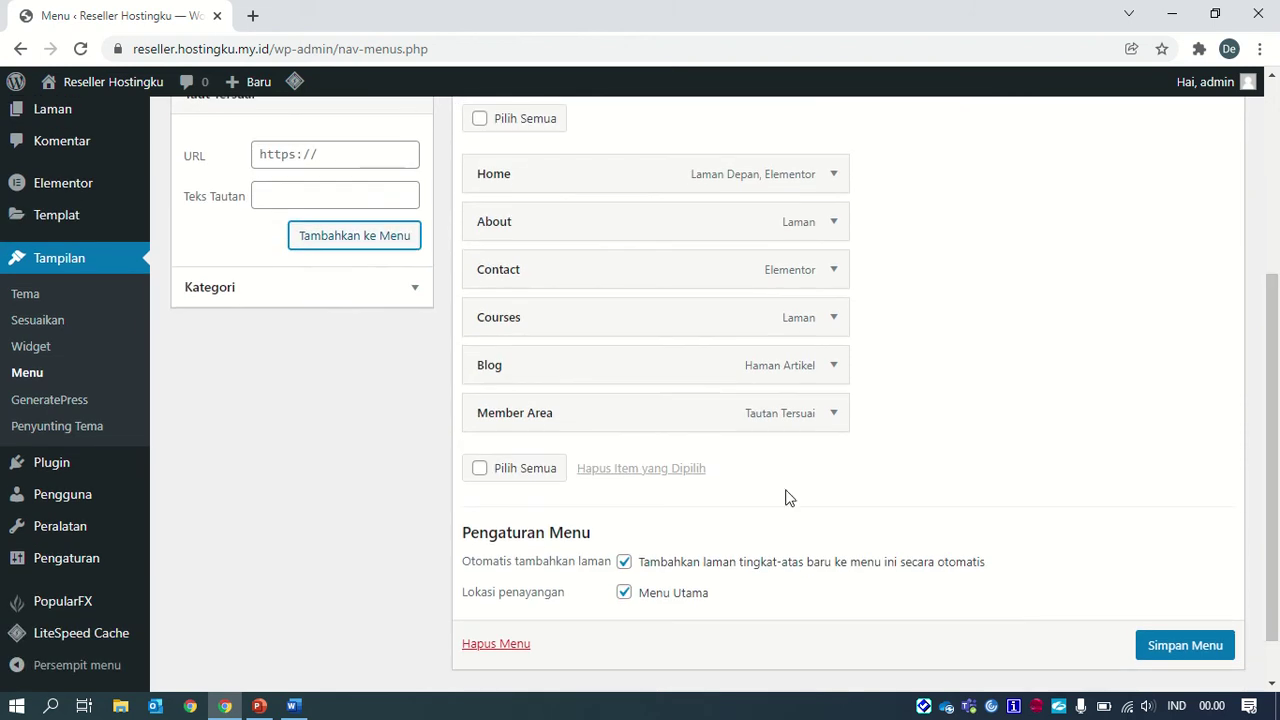
left_click(834, 420)
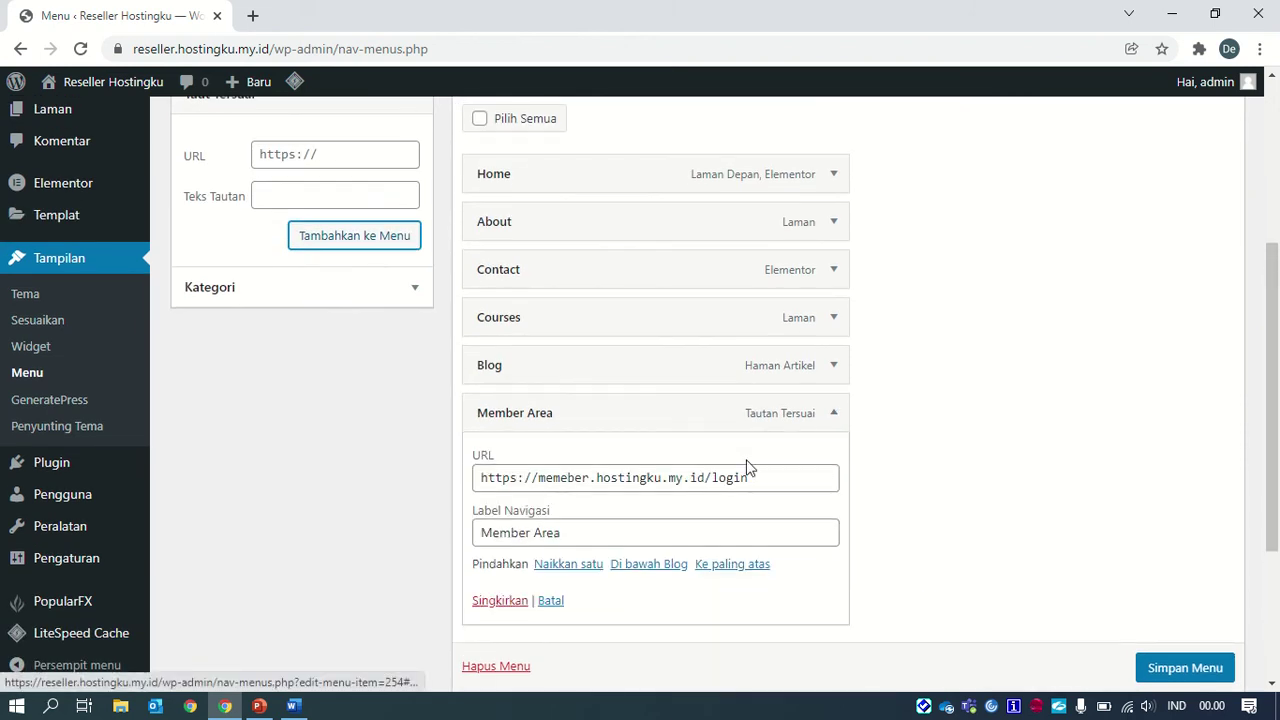
left_click(567, 476)
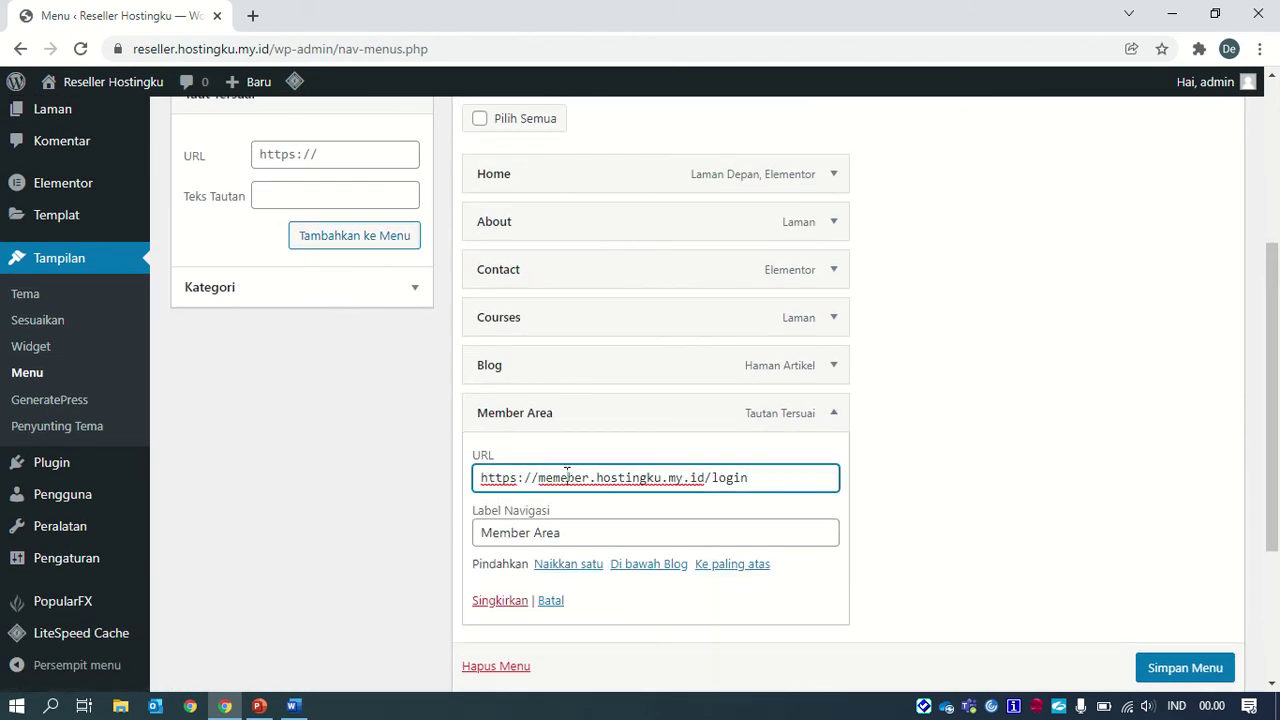
key("BackSpace")
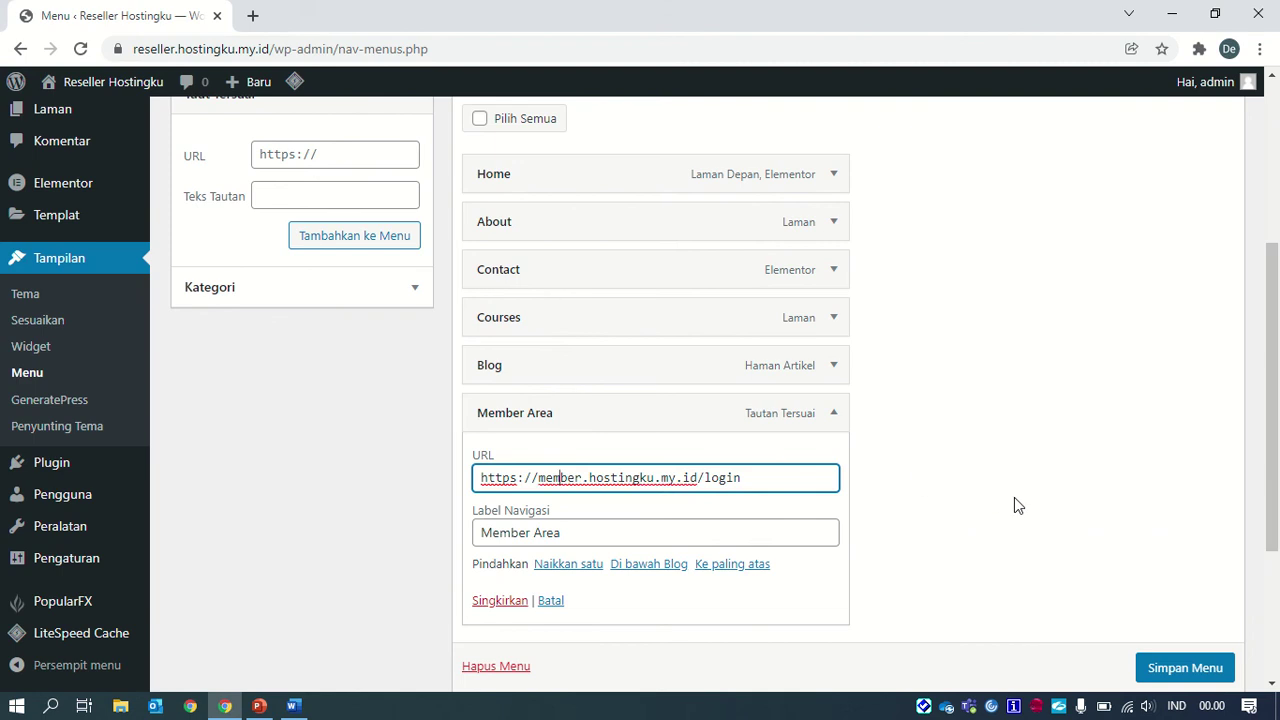
left_click(1173, 667)
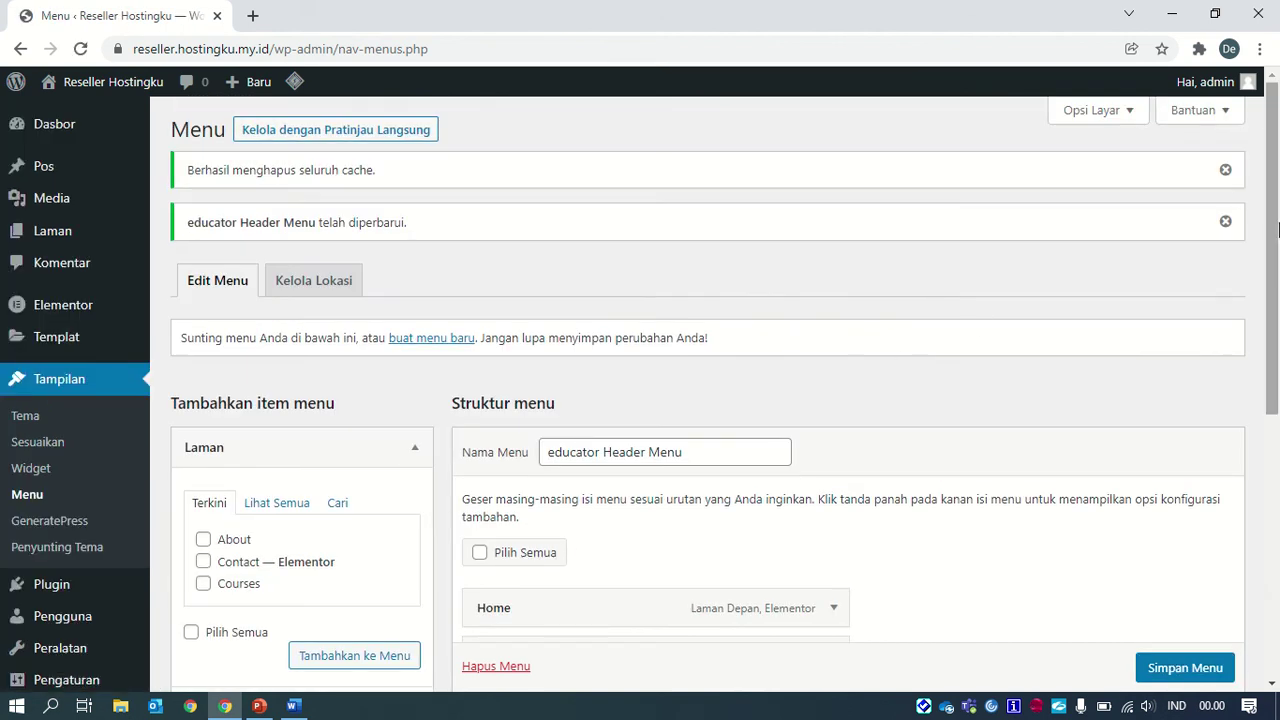
left_click(1225, 222)
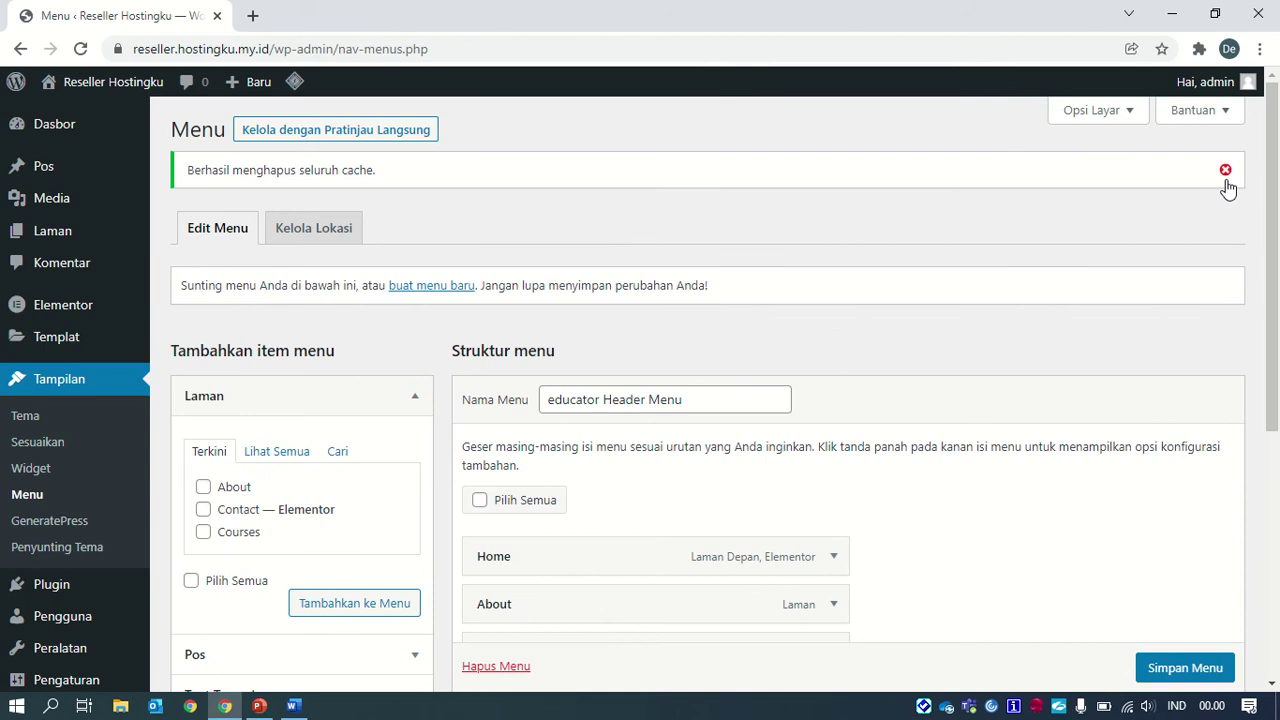
Enable the CSS classes property (Kelas CSS) for menu items in the screen options and save educator Header Menu
left_click(1225, 170)
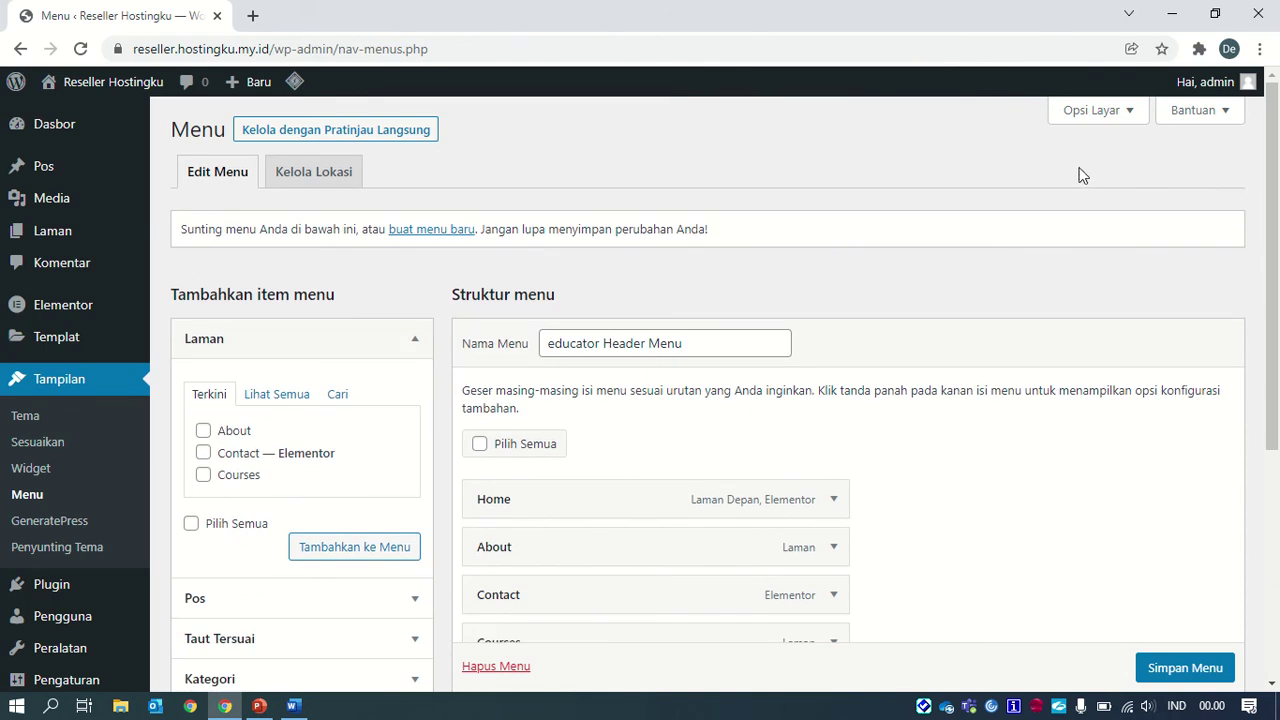
left_click(1131, 117)
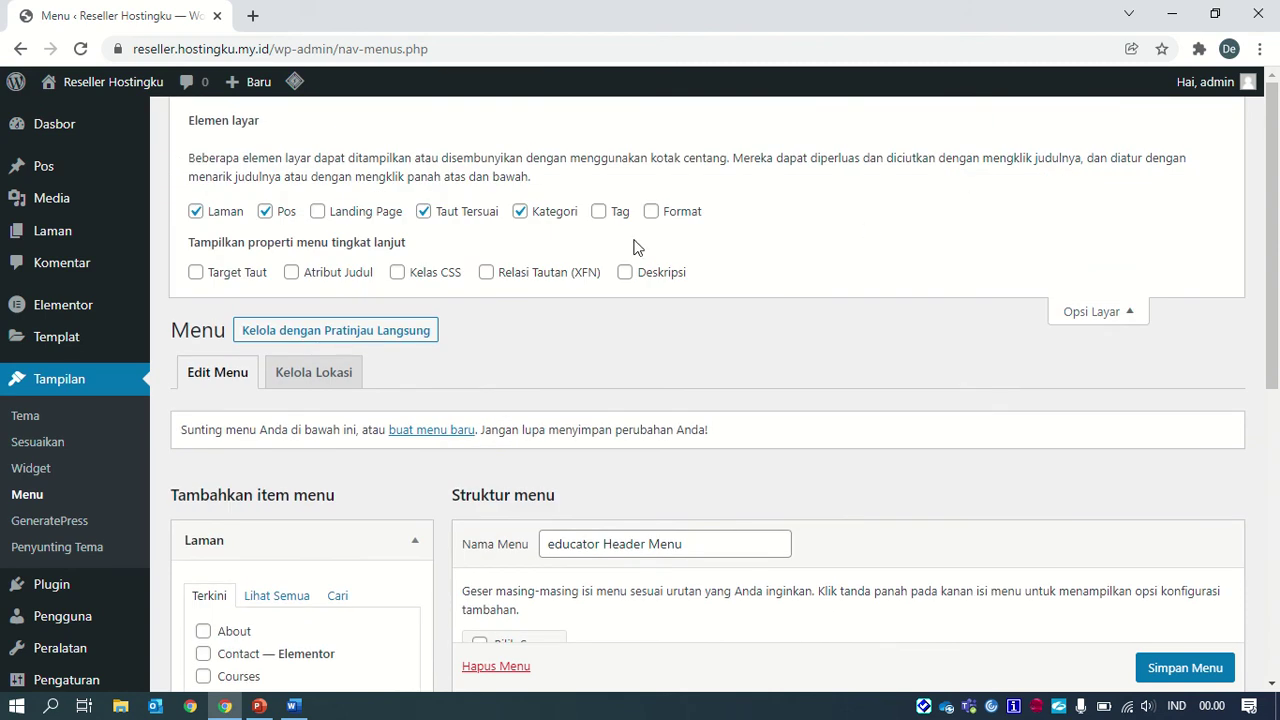
left_click(397, 273)
left_click(1132, 318)
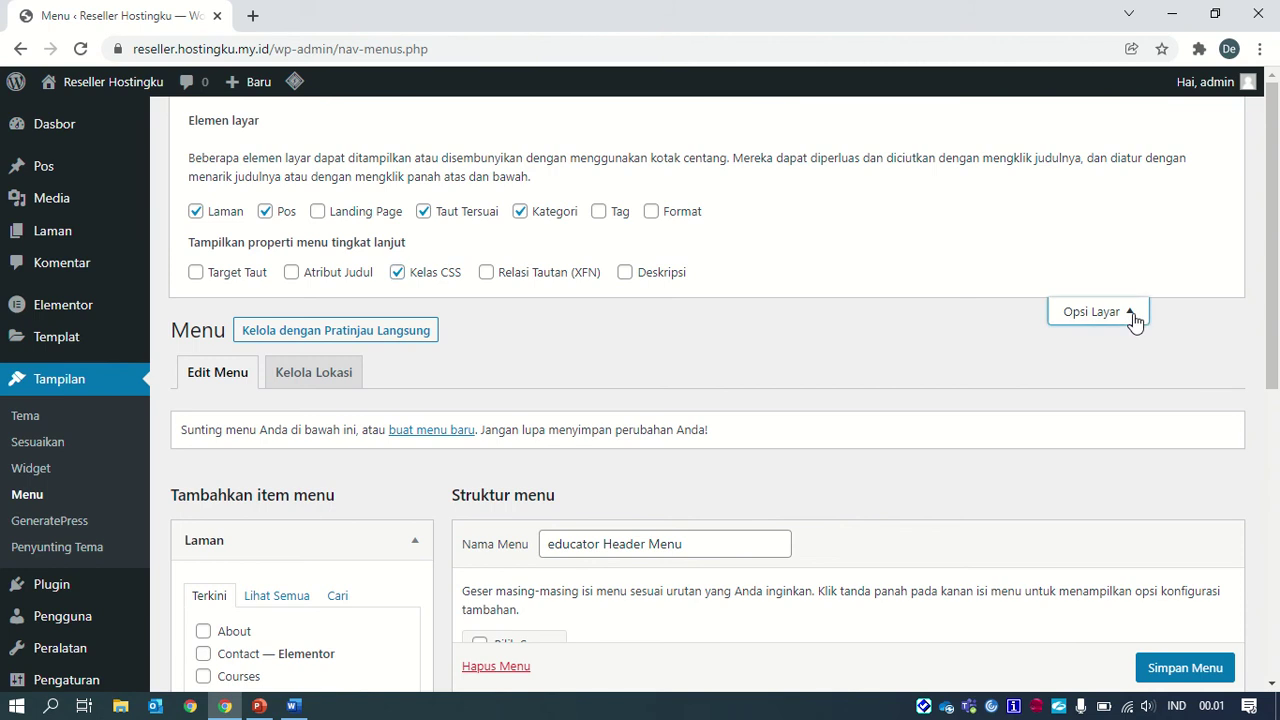
scroll(1166, 672, "down", 1)
left_click(1166, 670)
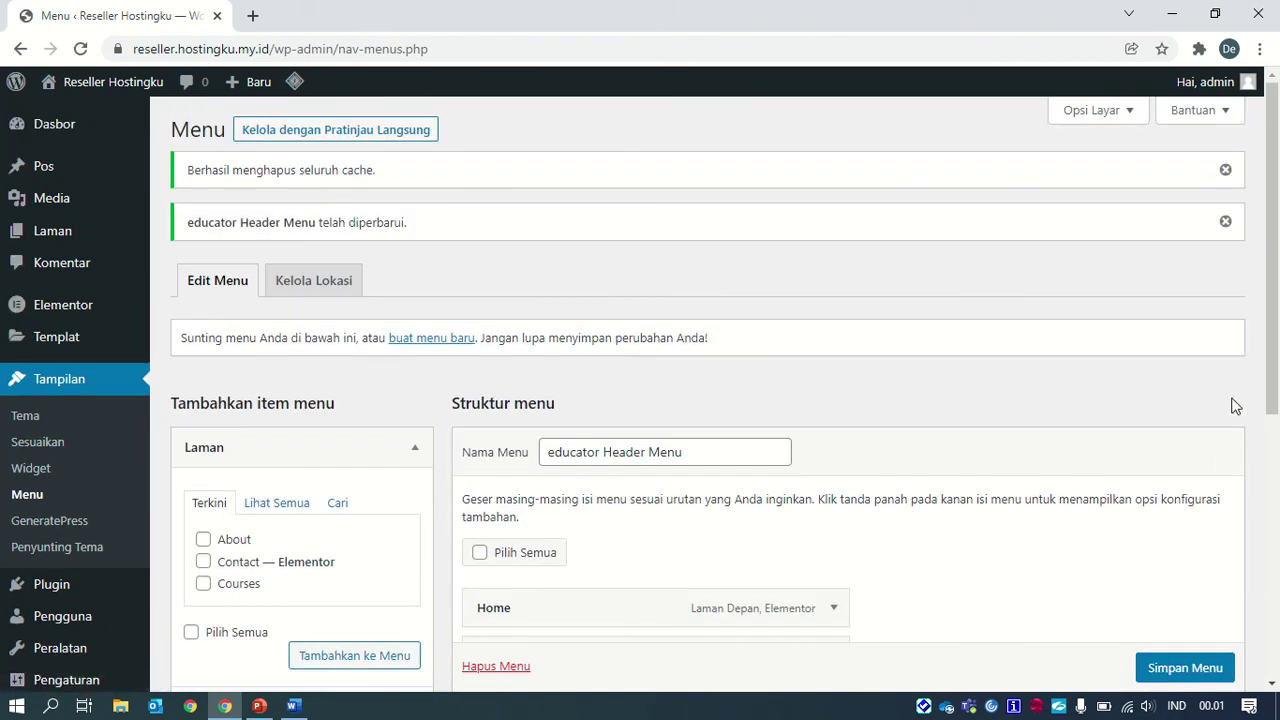
Open the live site in a new tab and check the Member Area item in its header menu
left_click_drag(1276, 333, 1276, 581)
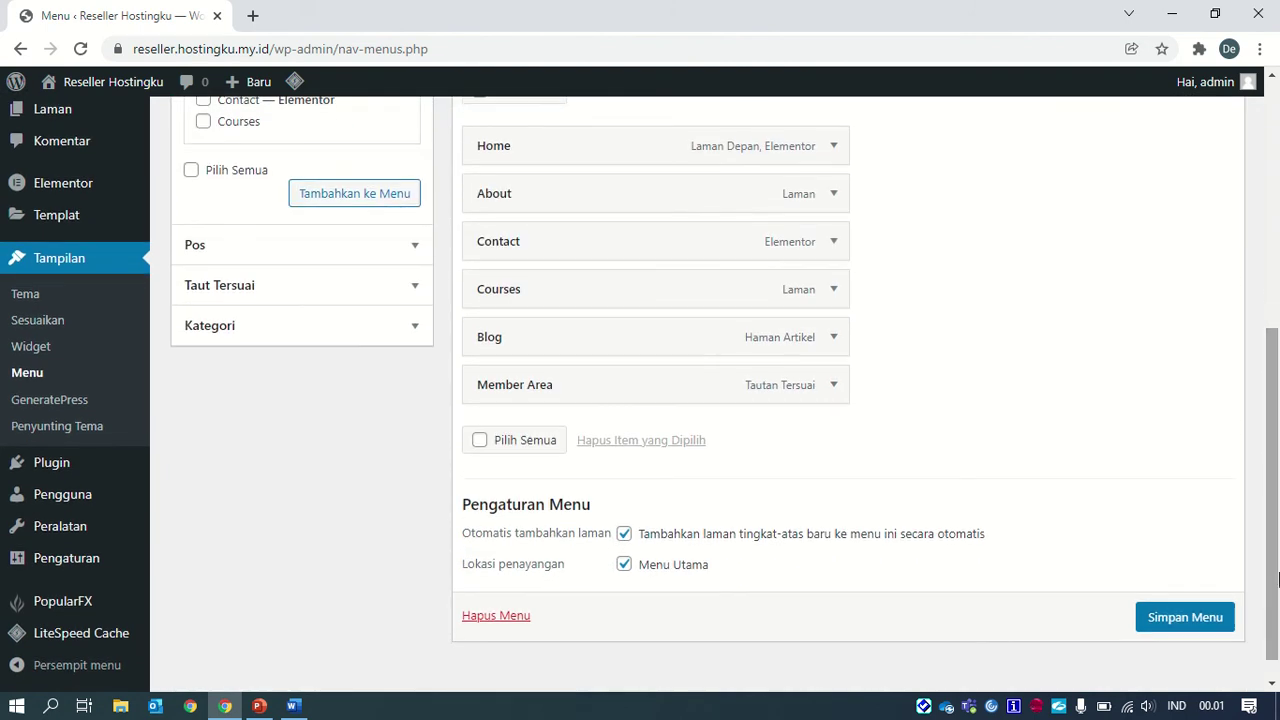
mouse_move(75, 84)
right_click(80, 115)
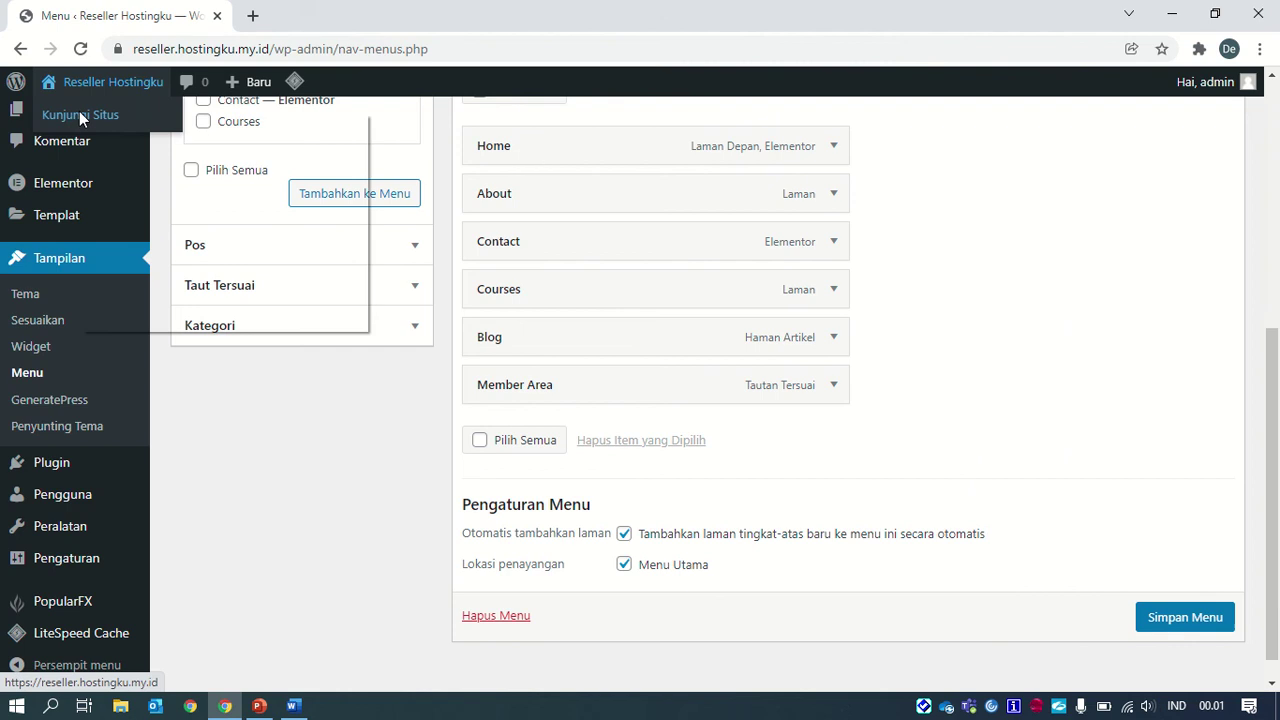
left_click(141, 127)
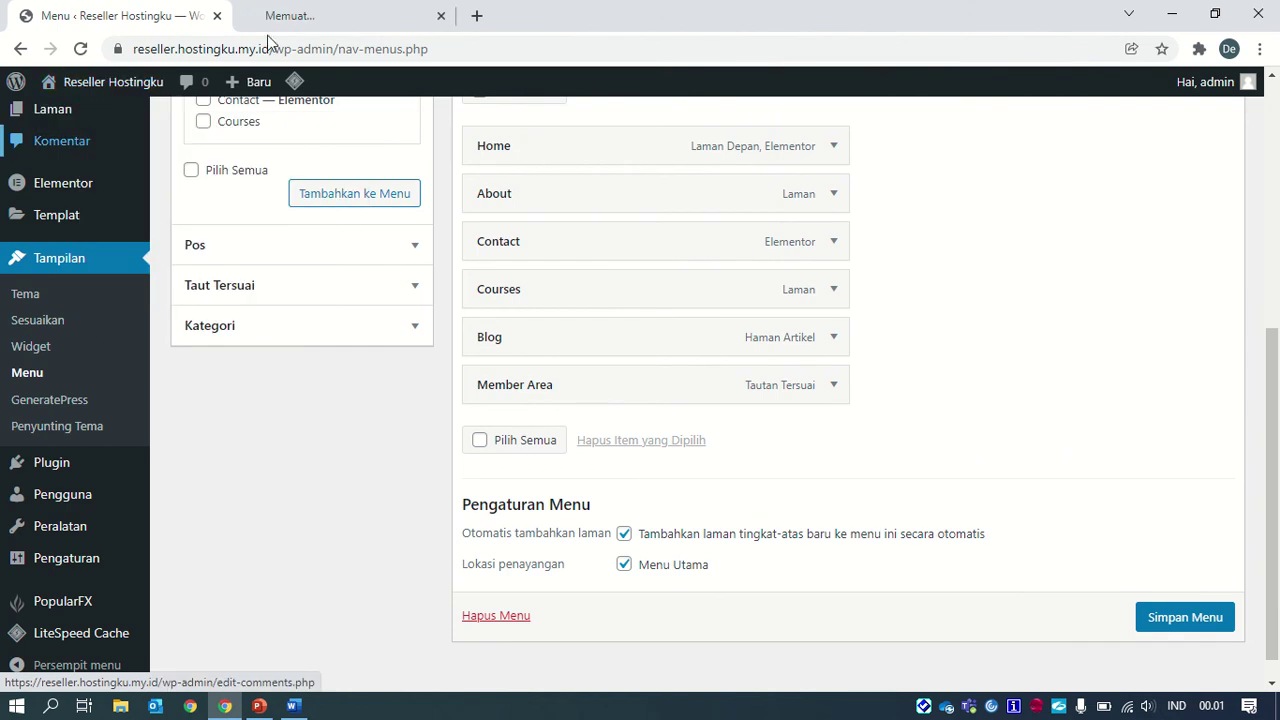
left_click(337, 12)
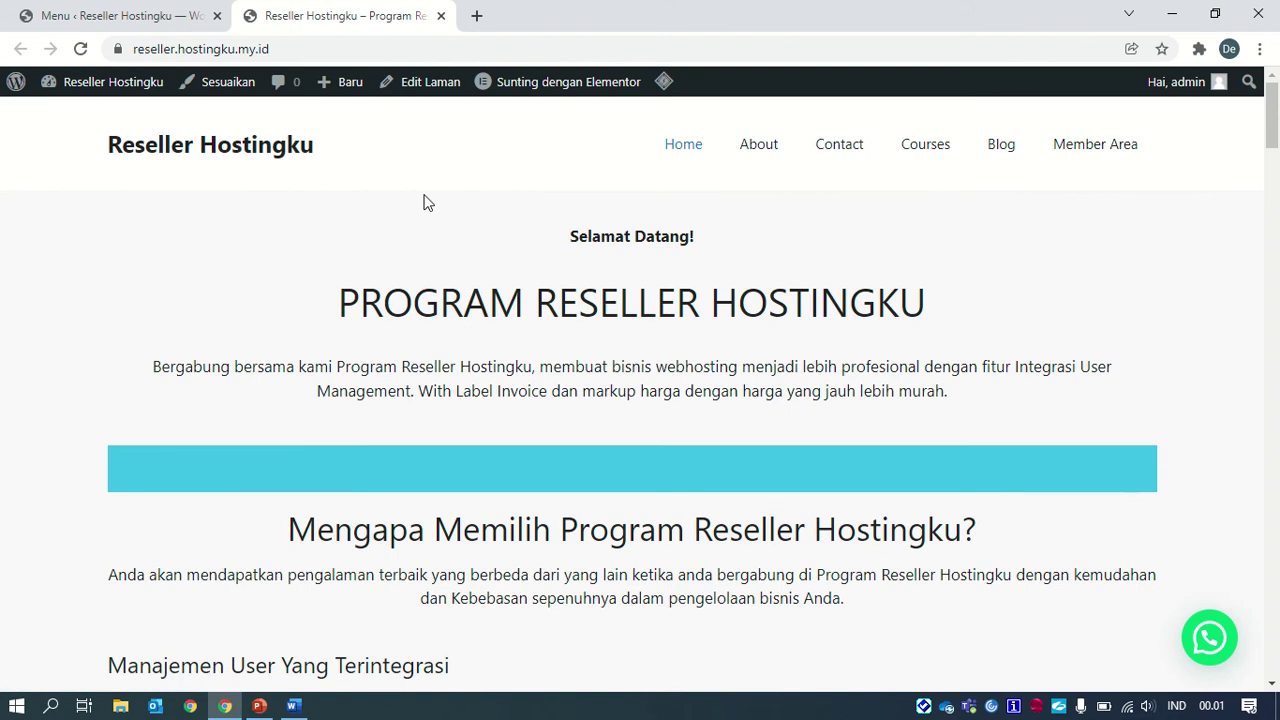
Open the additional CSS editor (CSS Tambahan) in the GeneratePress theme customizer
left_click(106, 15)
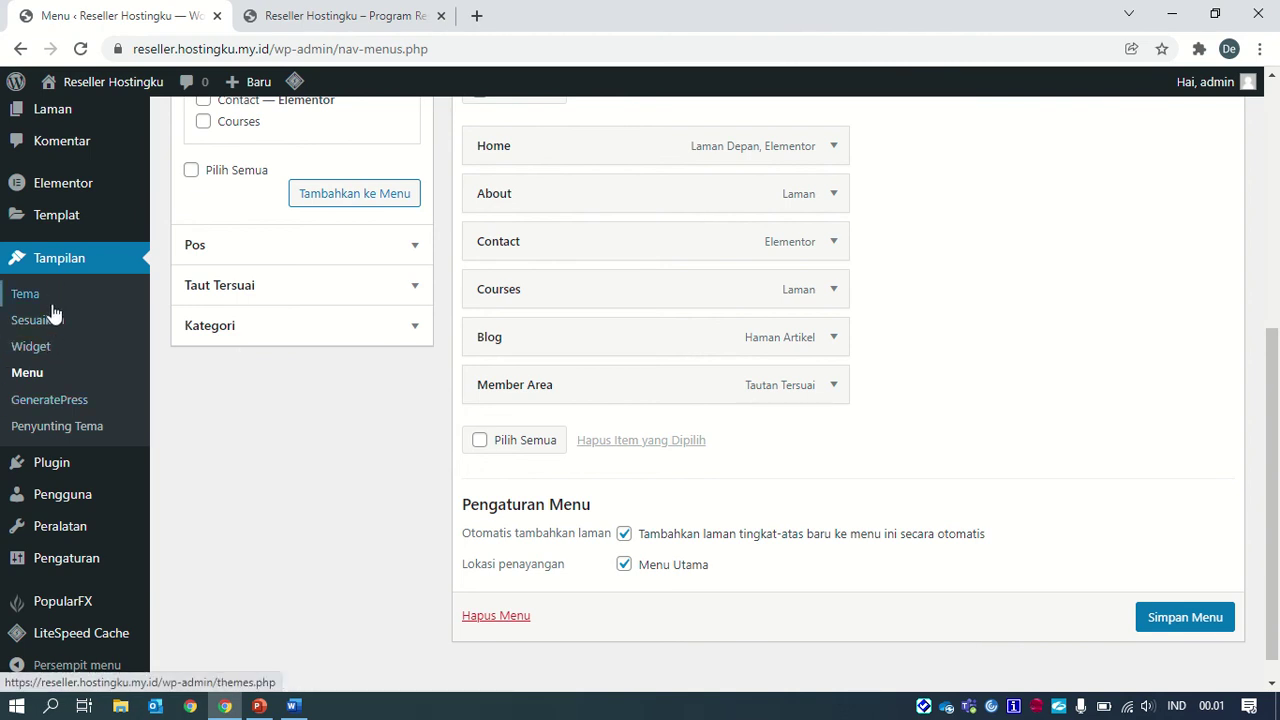
left_click(70, 259)
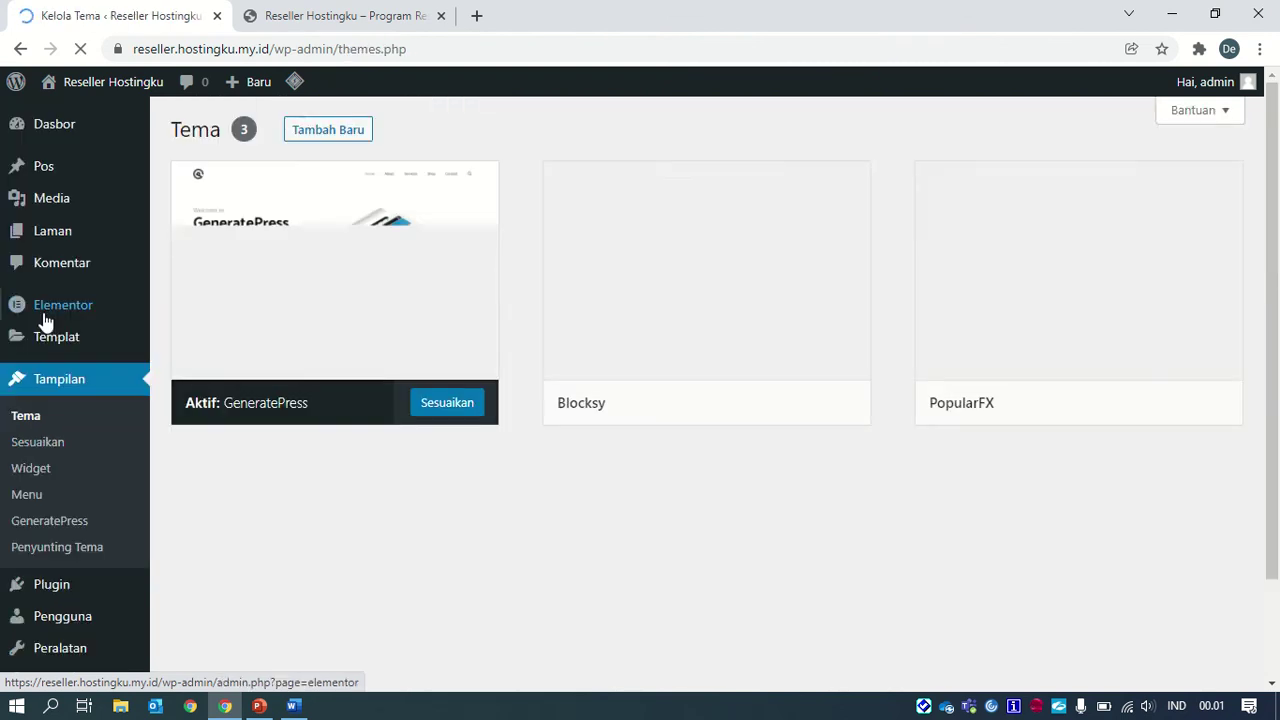
left_click(48, 443)
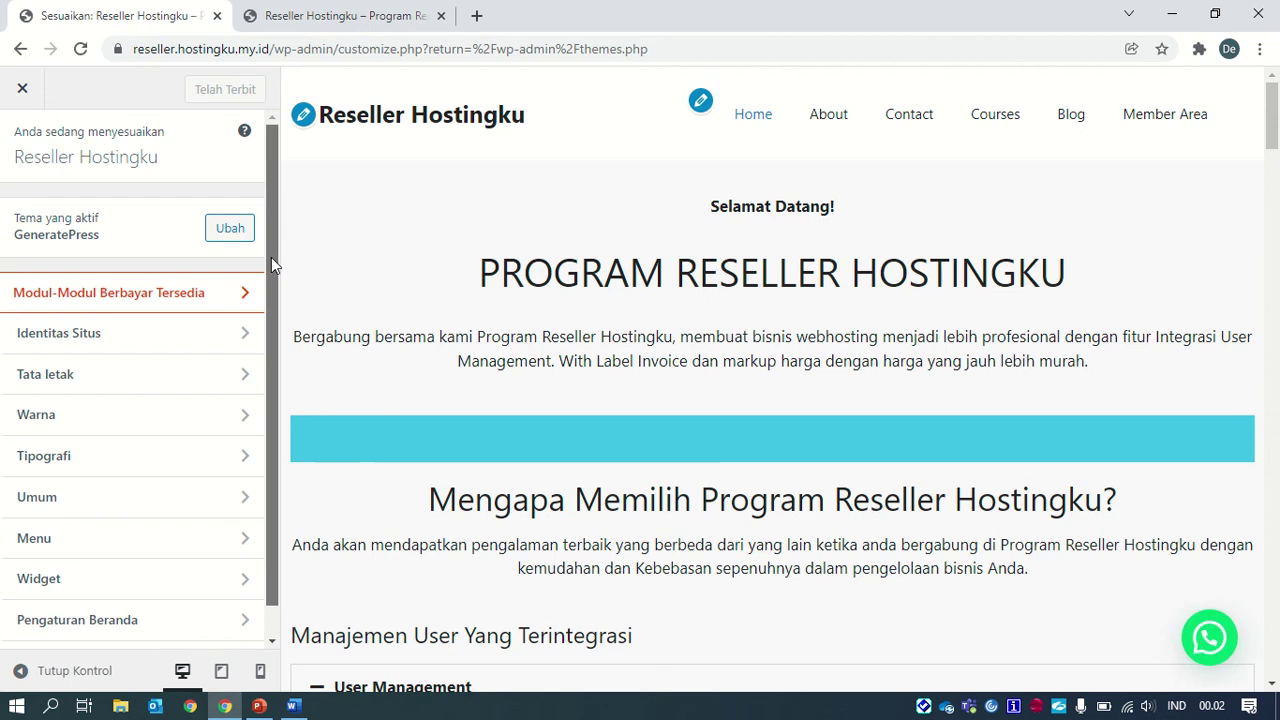
left_click_drag(271, 257, 280, 340)
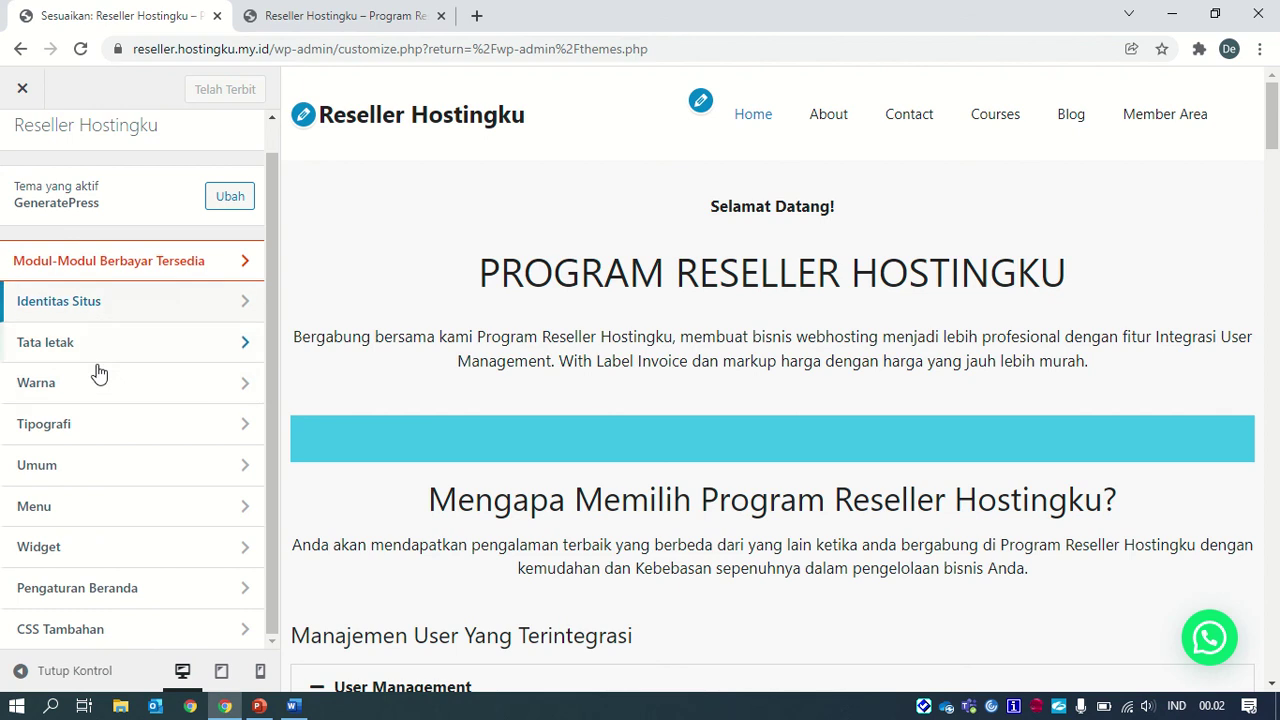
left_click(108, 637)
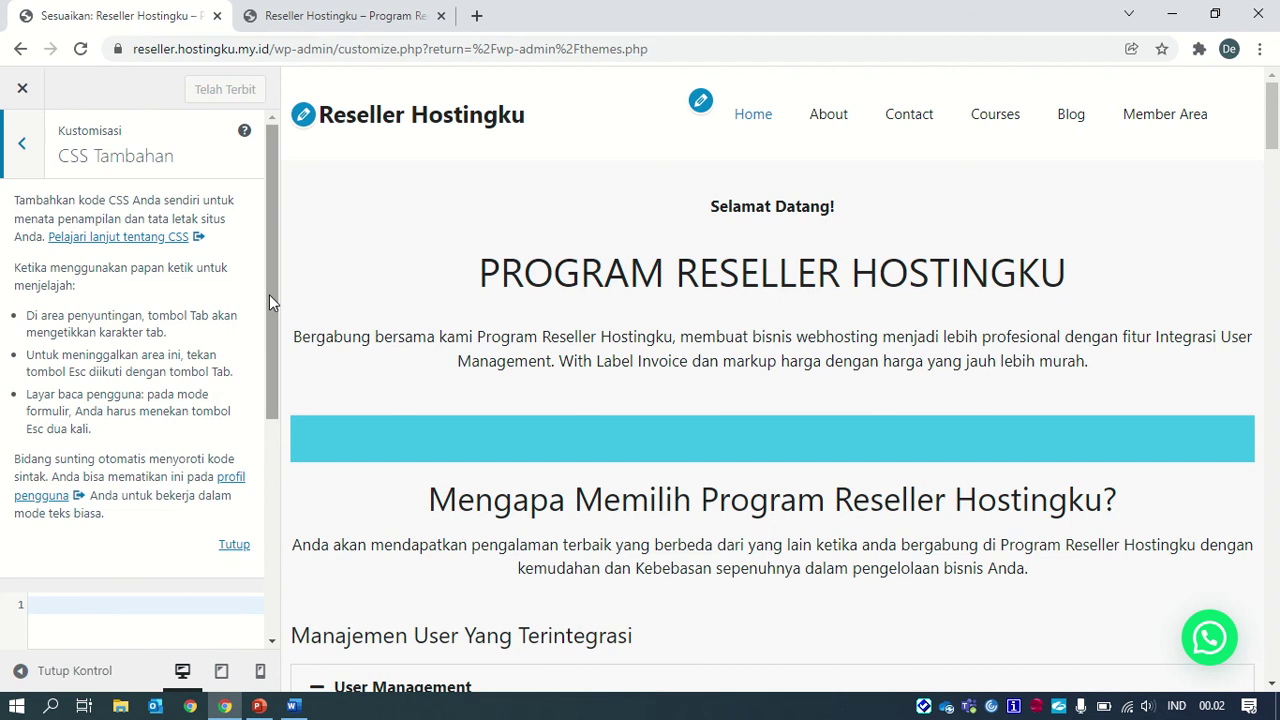
left_click_drag(270, 289, 285, 461)
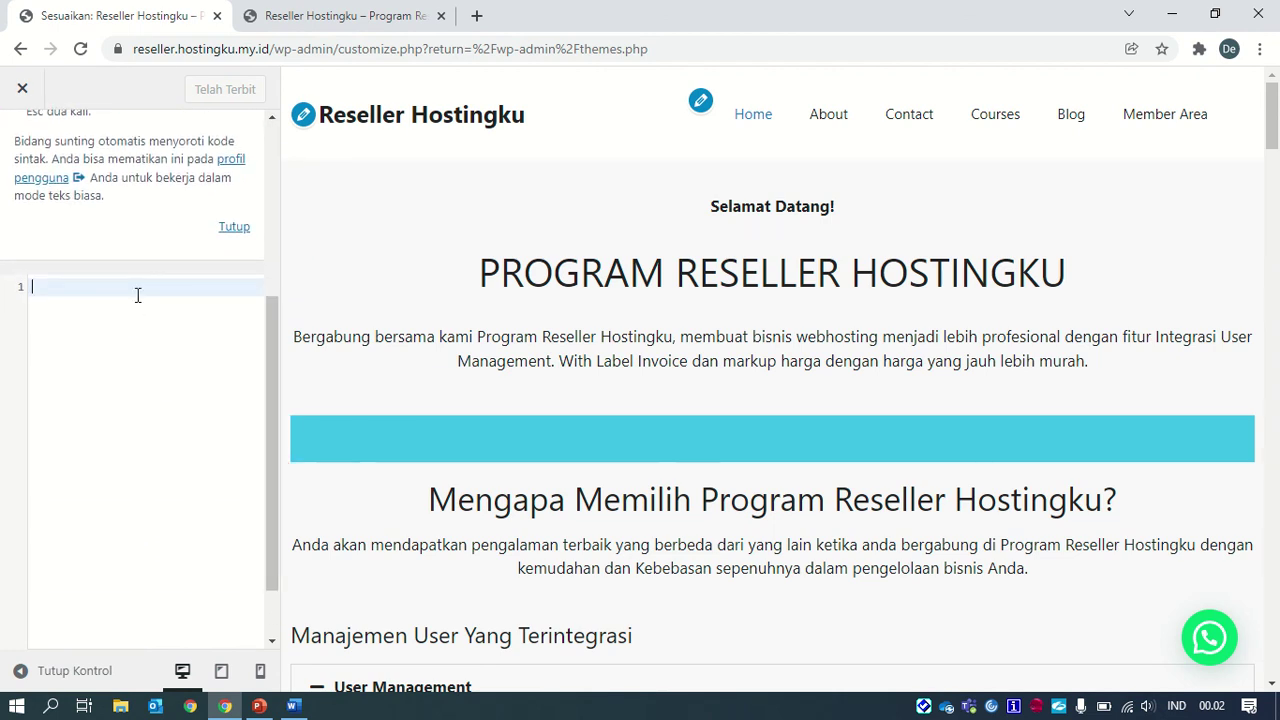
Copy all the .tombol-menu CSS rules under the CSS heading from the Word document Document1
left_click(293, 708)
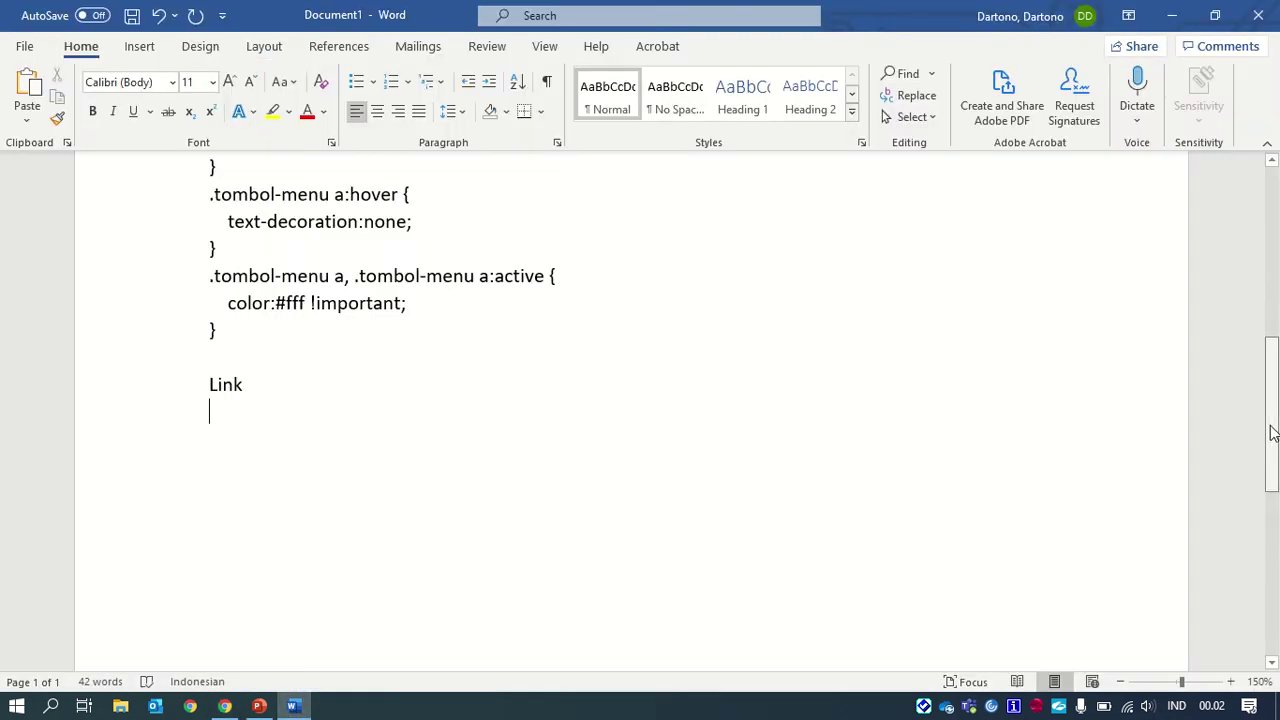
left_click_drag(1273, 432, 1272, 245)
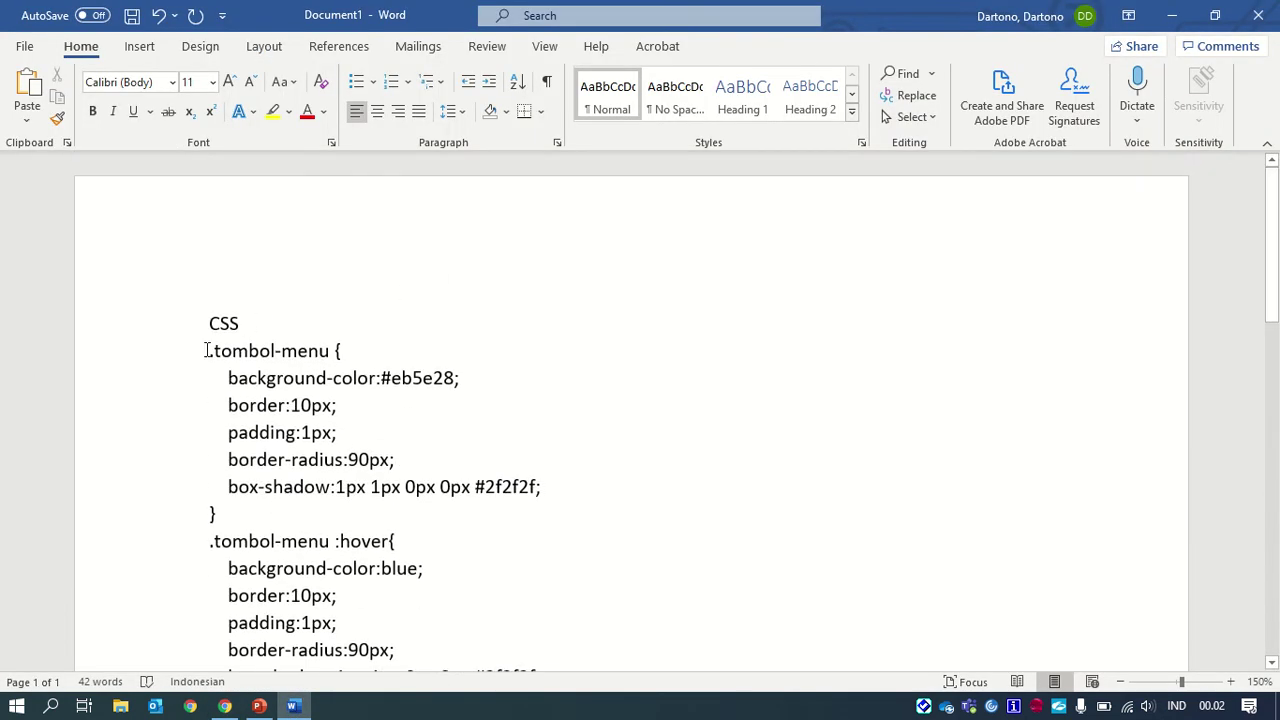
mouse_move(208, 351)
left_mouse_down()
mouse_move(268, 405)
mouse_move(274, 510)
mouse_move(318, 621)
mouse_move(320, 700)
mouse_move(280, 403)
mouse_move(241, 341)
mouse_move(229, 344)
left_mouse_up()
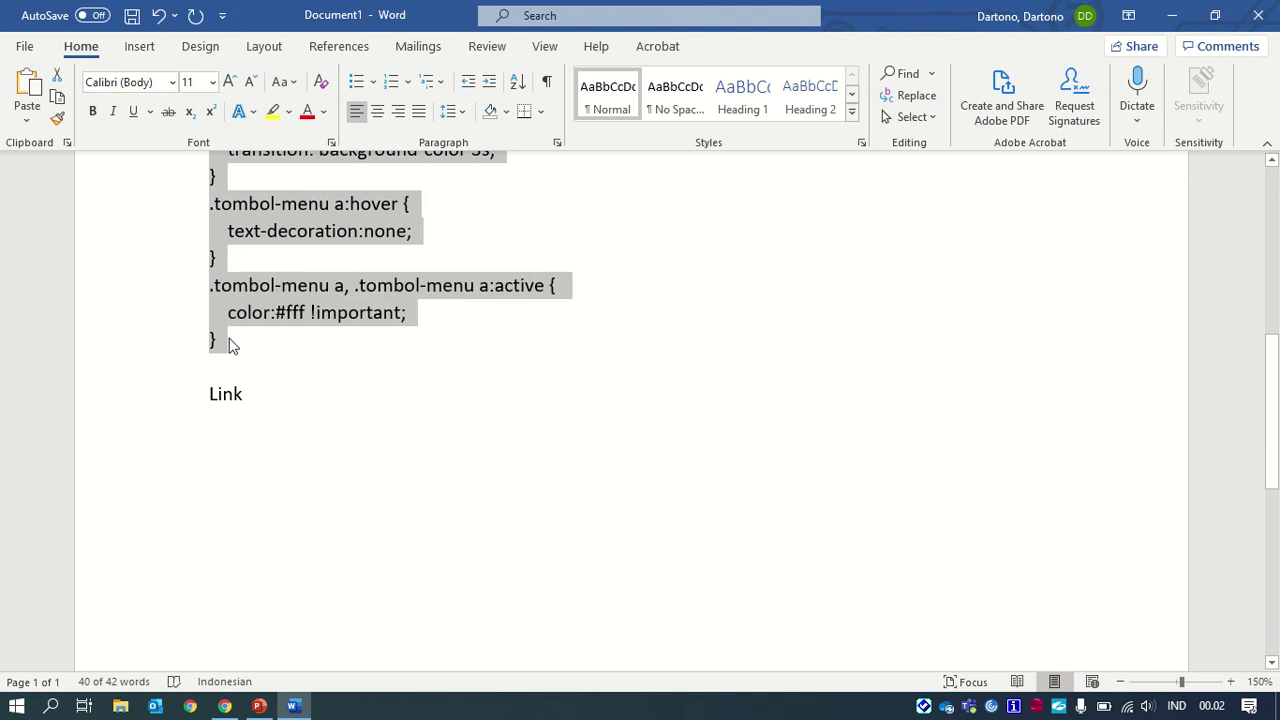
left_click(1172, 15)
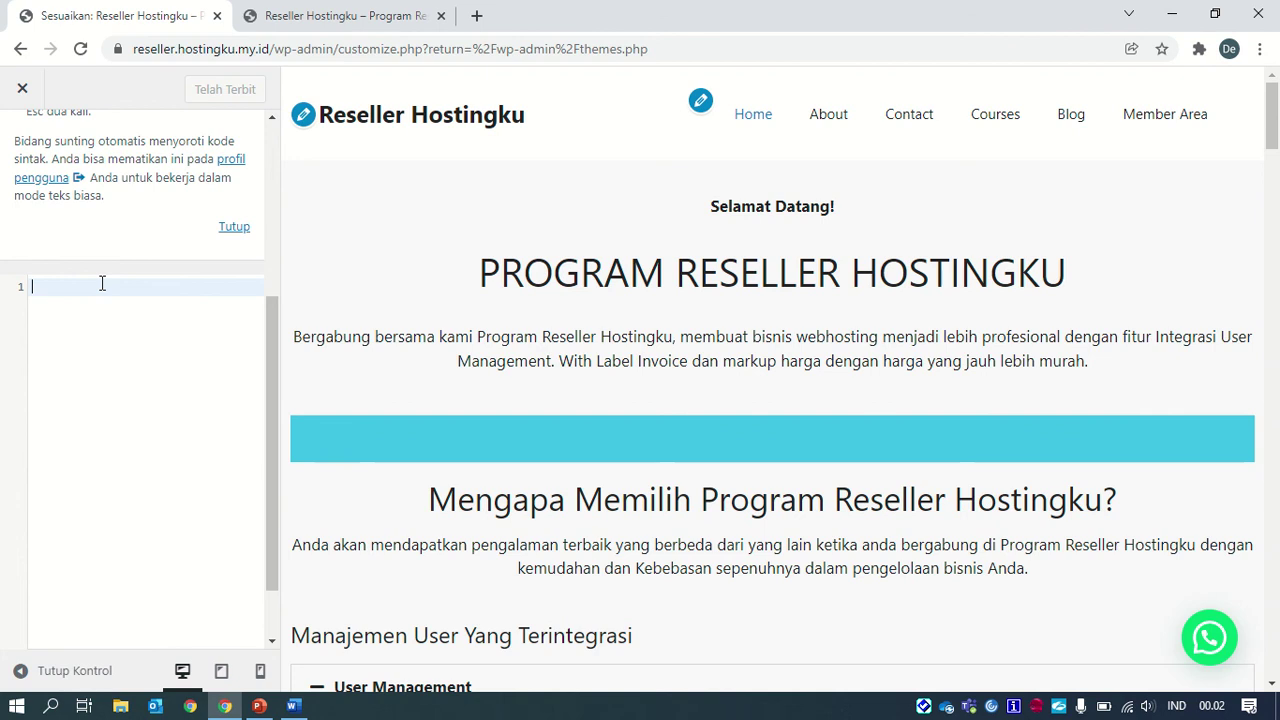
Paste the copied .tombol-menu button and hover rules into the customizer's additional CSS and publish the change
type(".tombol-menu {     background-color:#eb5e28;     border:10px;     padding:1px;     border-radius:90px;     box-shadow:1px 1px 0px 0px #2f2f2f; } .tombol-menu :hover{     background-color:blue;     border:10px;     padding:1px;     border-radius:90px;     box-shadow:1px 1px 0px 0px #2f2f2f;     transition: background-color 3s; } .tombol-menu a:hover {     text-decoration:none; } .tombol-menu a, .tombol-menu a:active {     color:#fff !important; }")
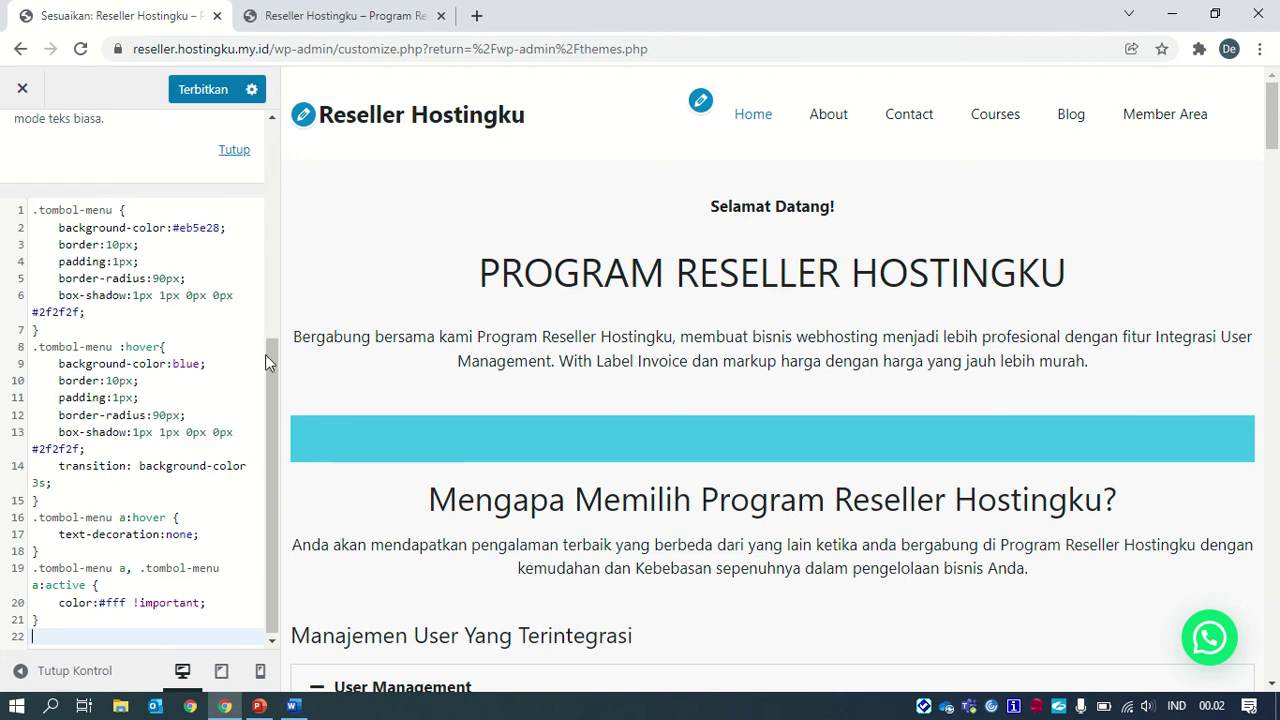
scroll(268, 358, "down", 1)
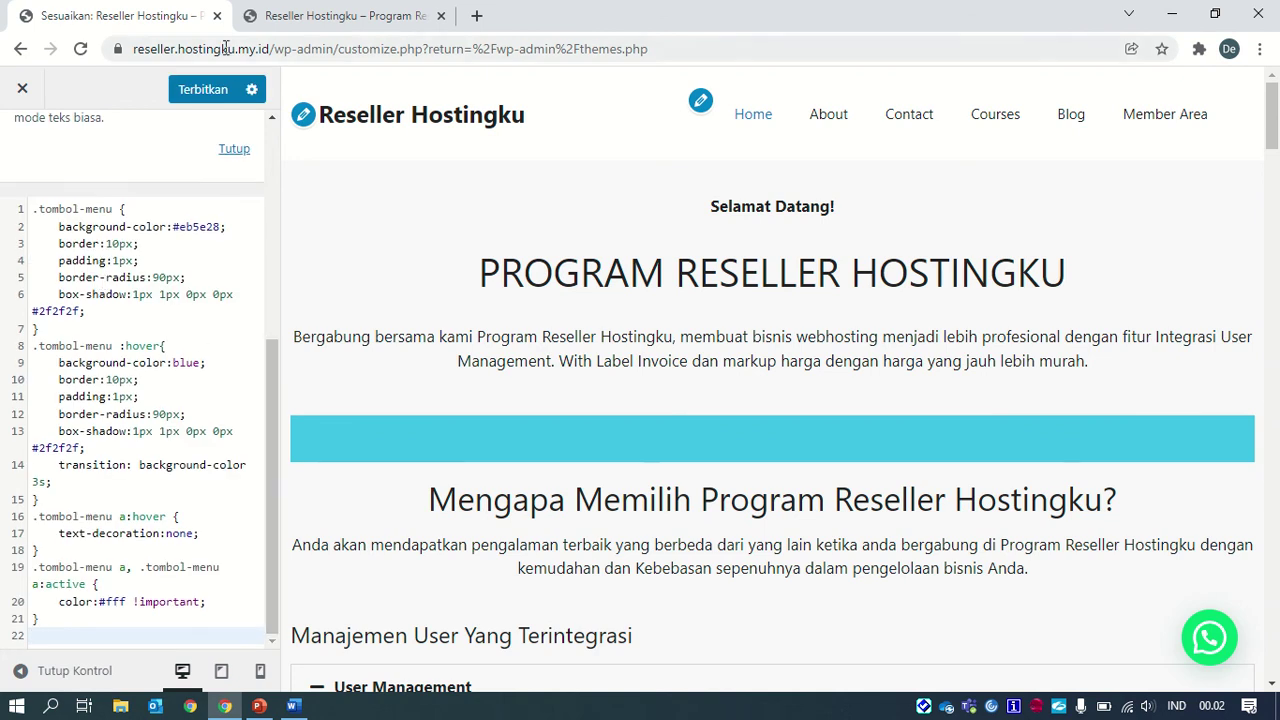
left_click(203, 93)
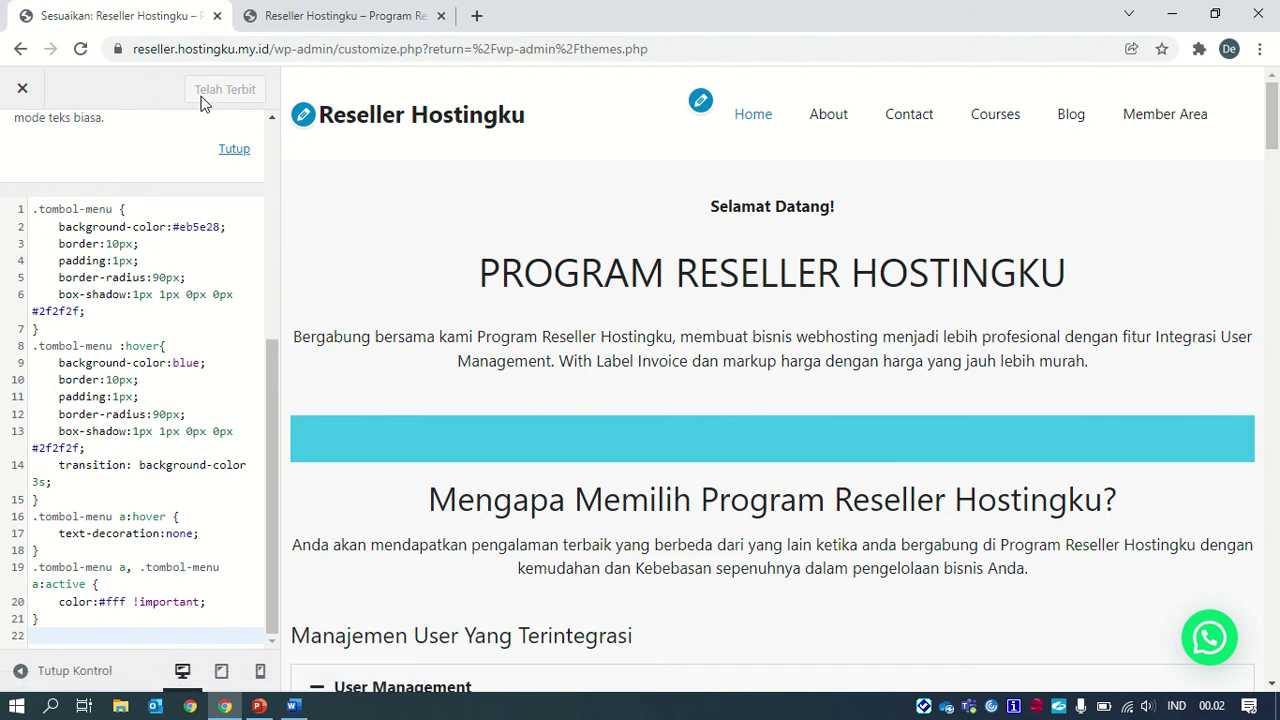
Reload the customizer and the live home page to check how the header menu looks
left_click(81, 50)
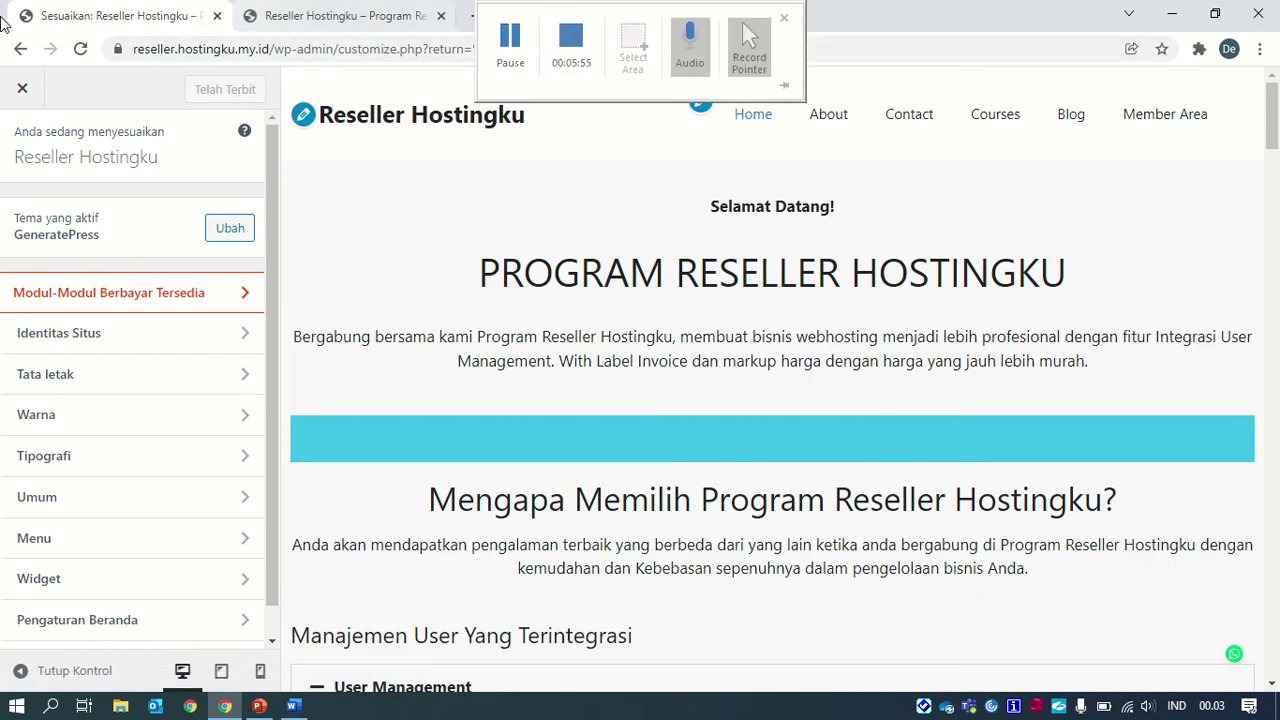
left_click(365, 28)
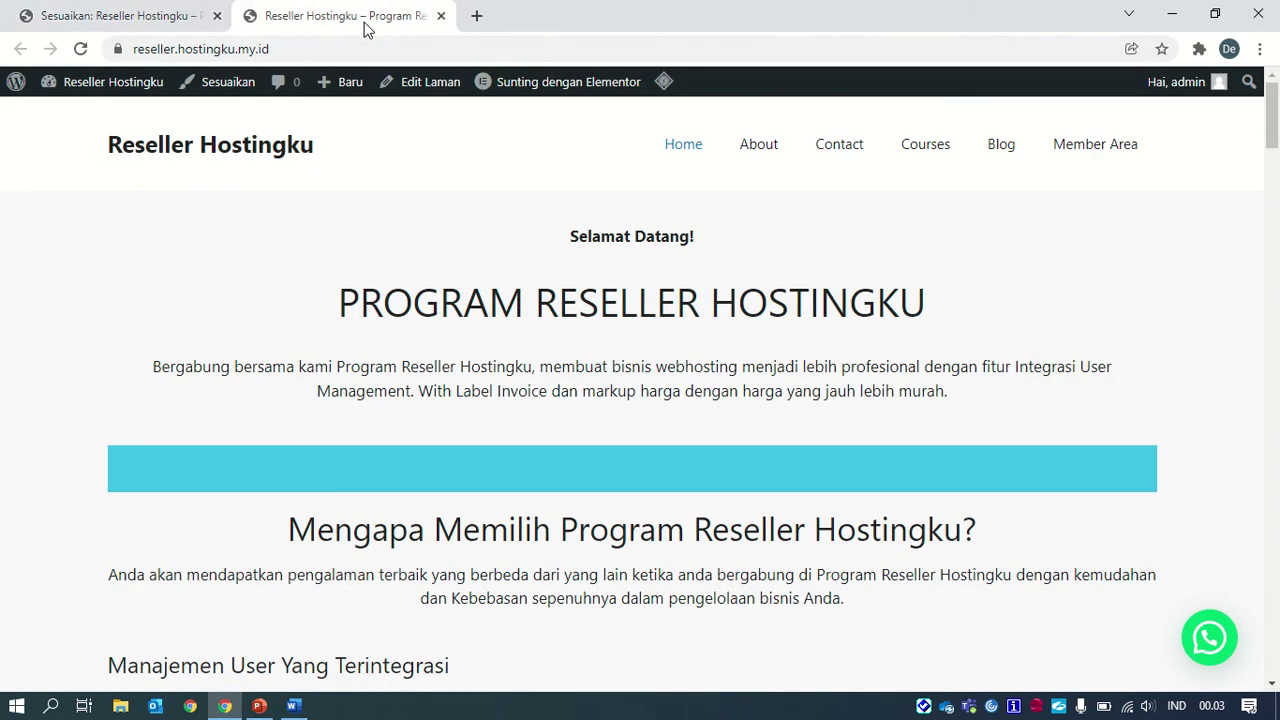
left_click(82, 49)
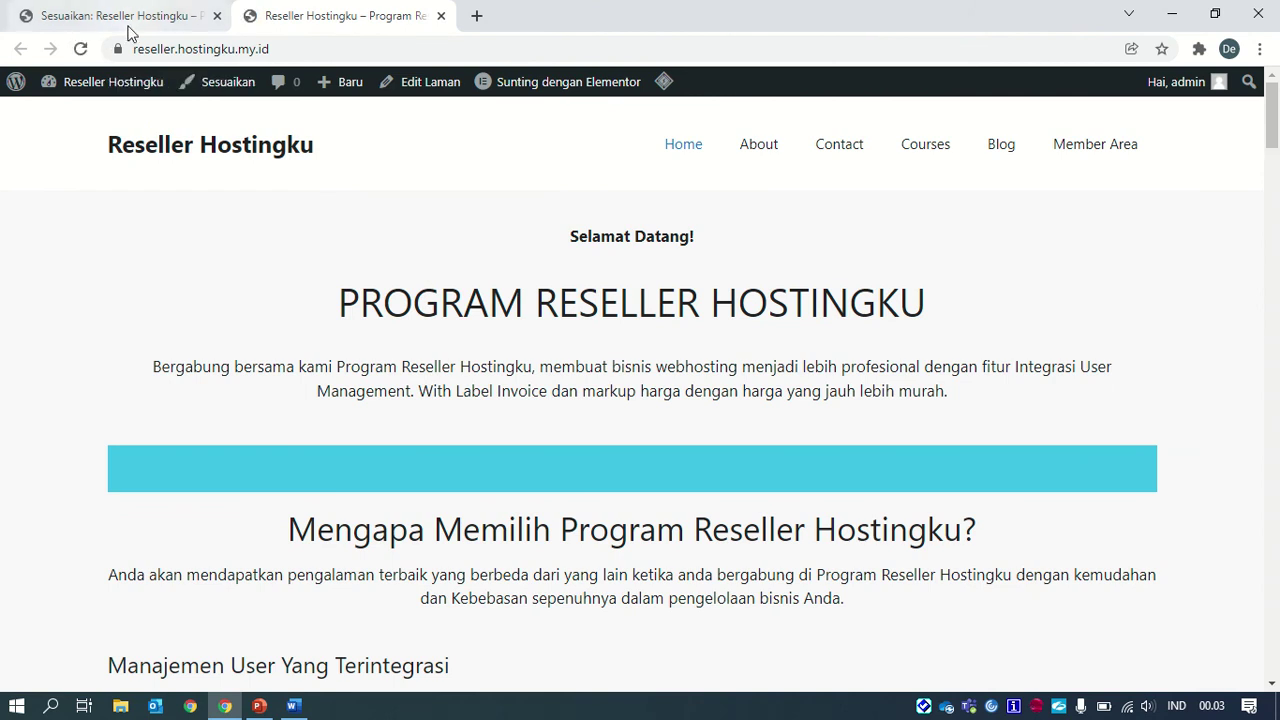
Assign the CSS class tombol-menu to the Member Area item in educator Header Menu and save the menu
left_click(118, 16)
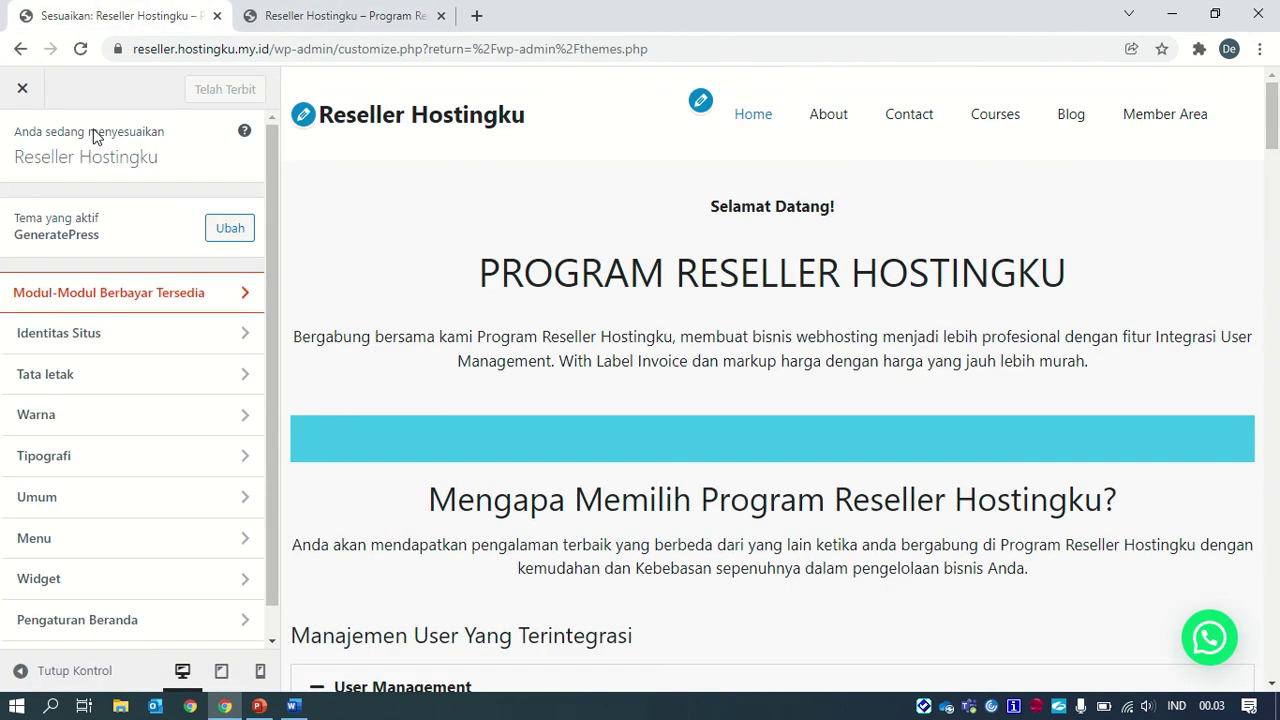
left_click(21, 92)
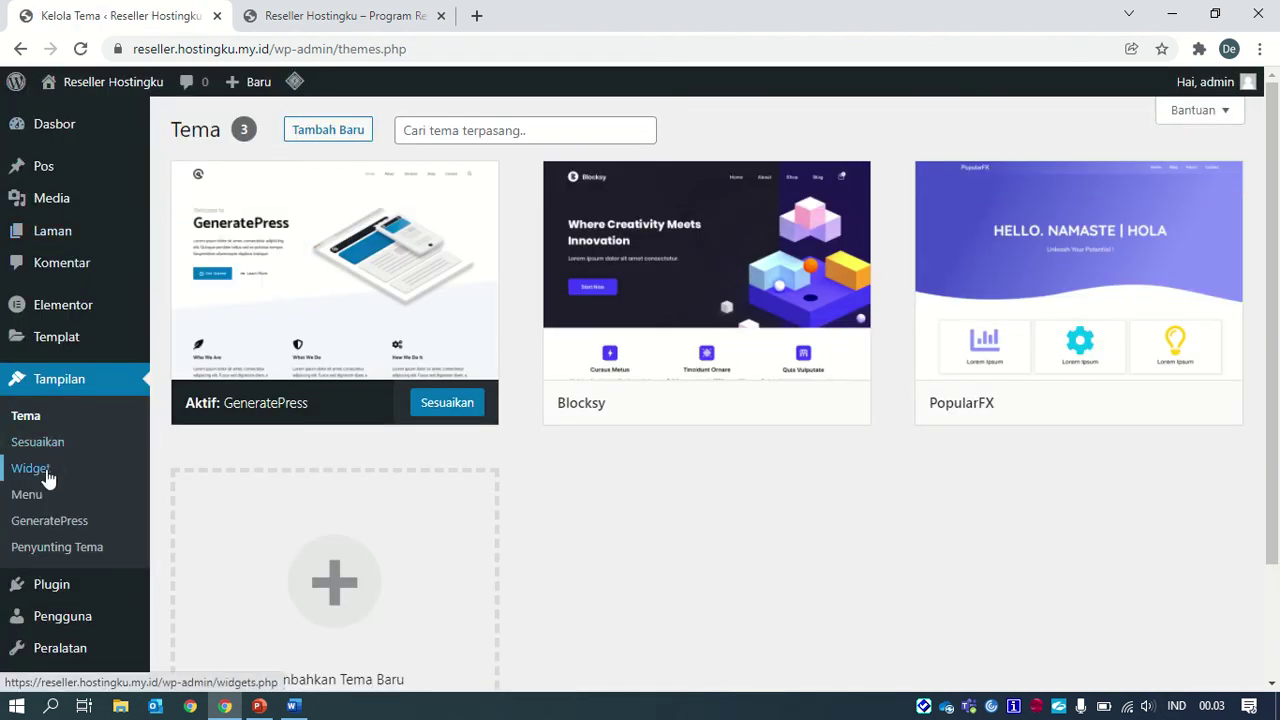
left_click(38, 492)
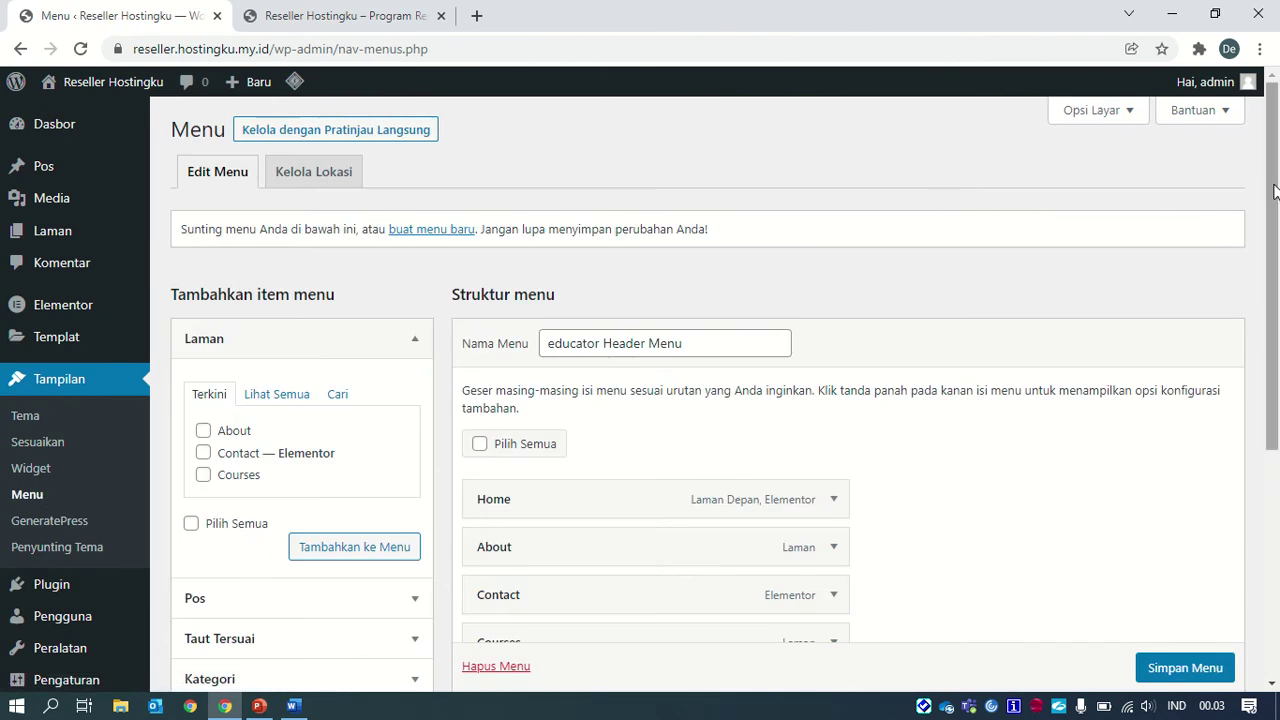
left_click_drag(1277, 178, 1277, 404)
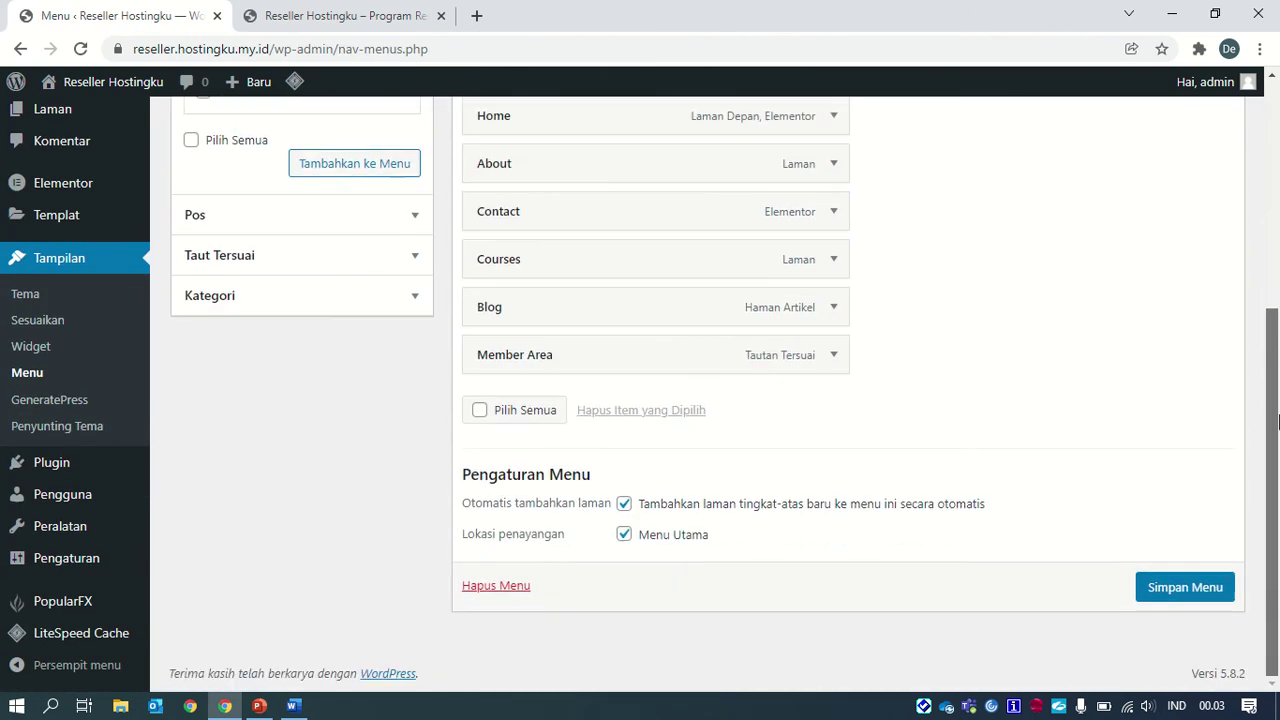
left_click(834, 356)
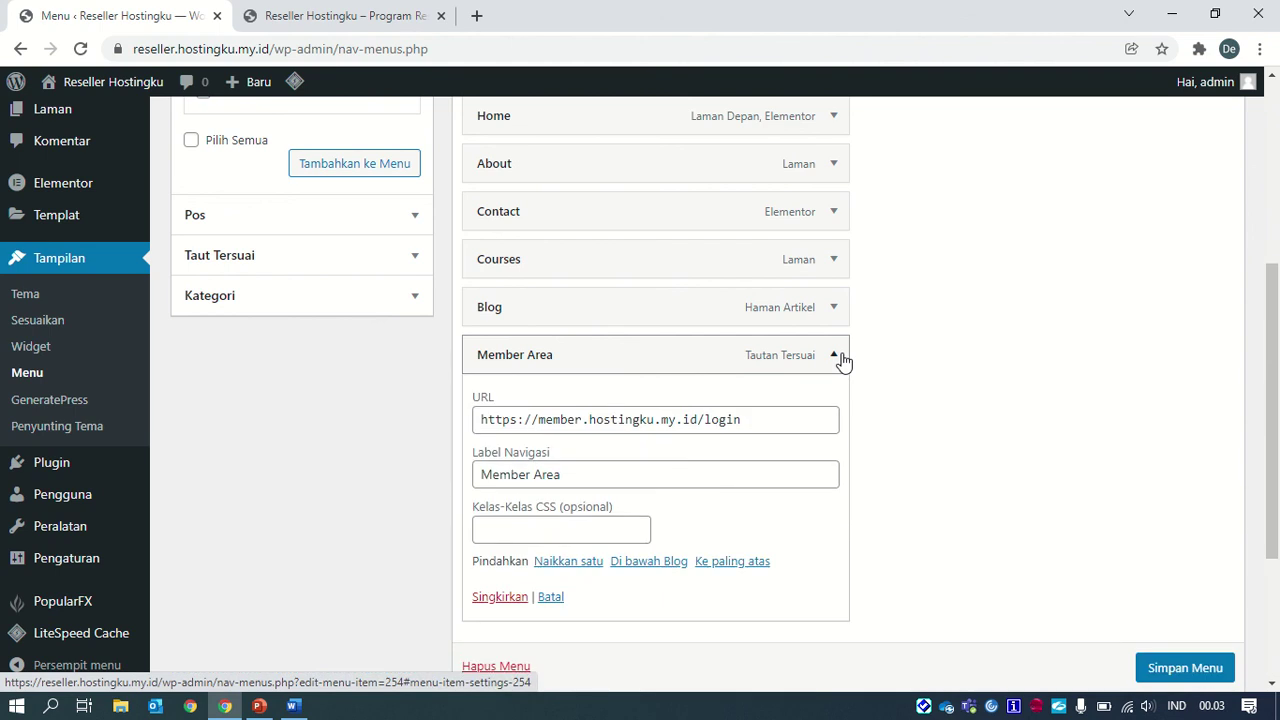
left_click(621, 535)
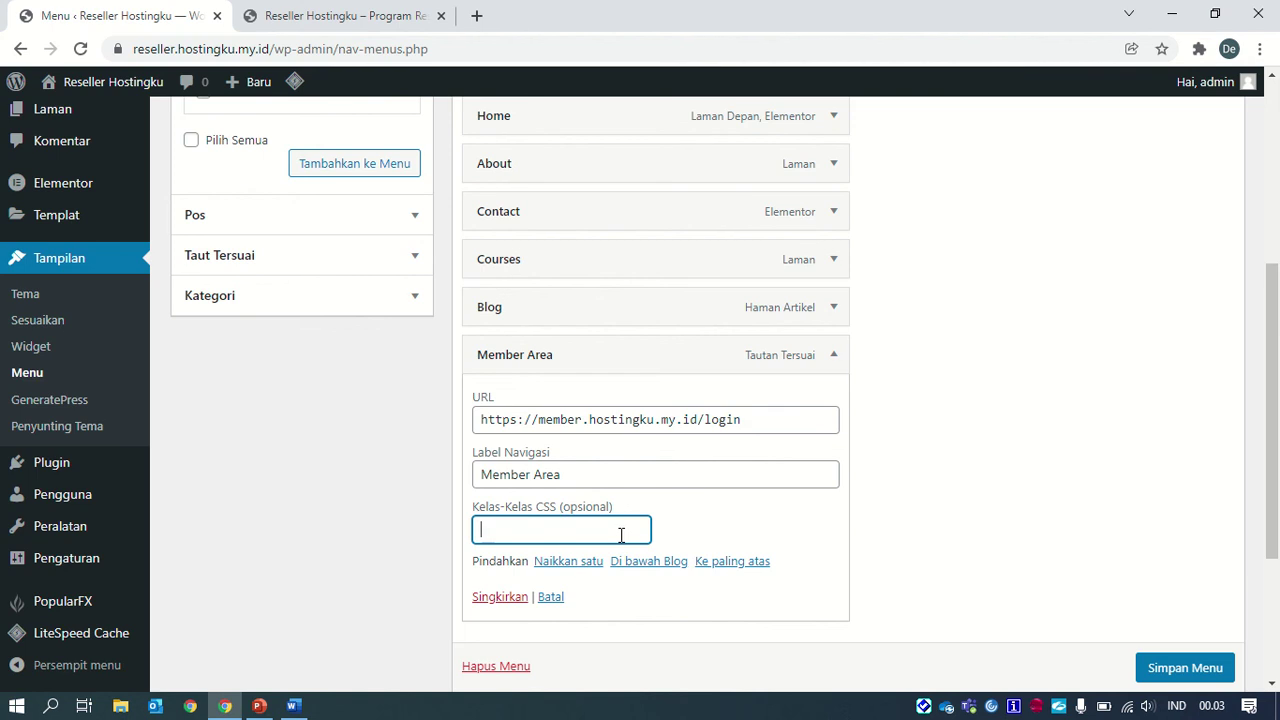
type("tombol-menu")
left_click(1172, 676)
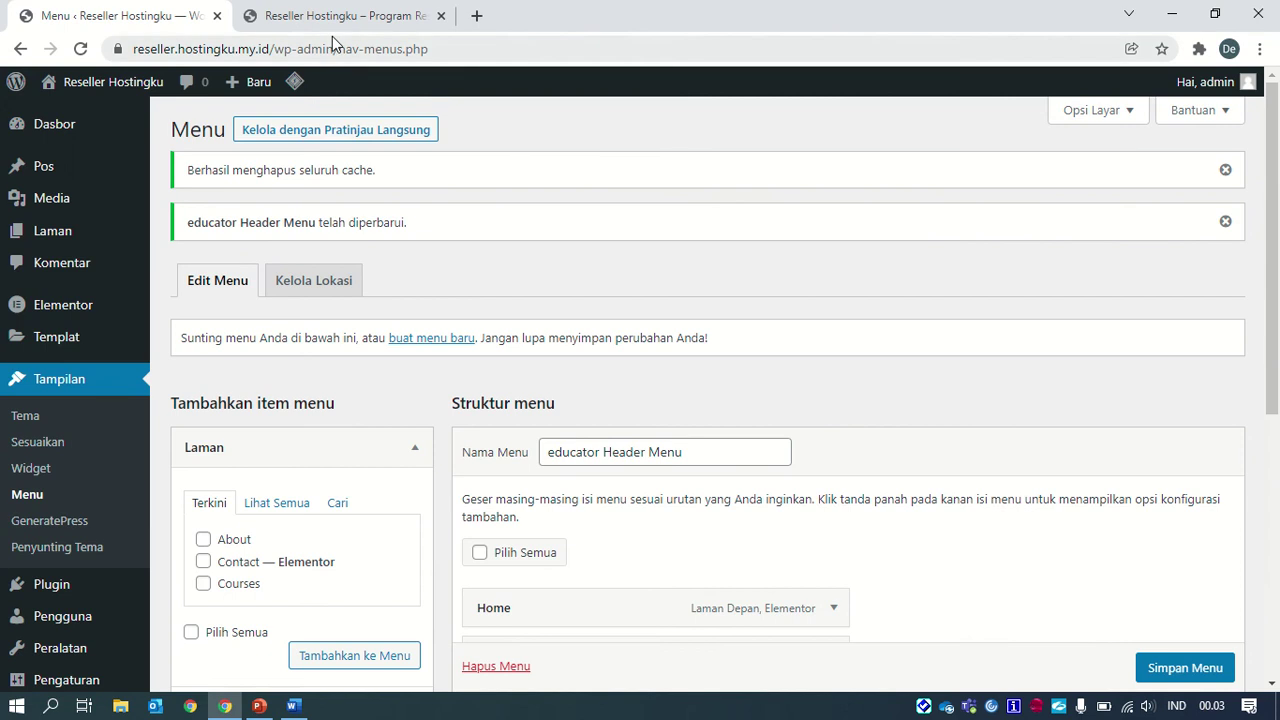
Reload the live home page to inspect the Member Area button, and dismiss the cache notice on the Menu page
left_click(337, 20)
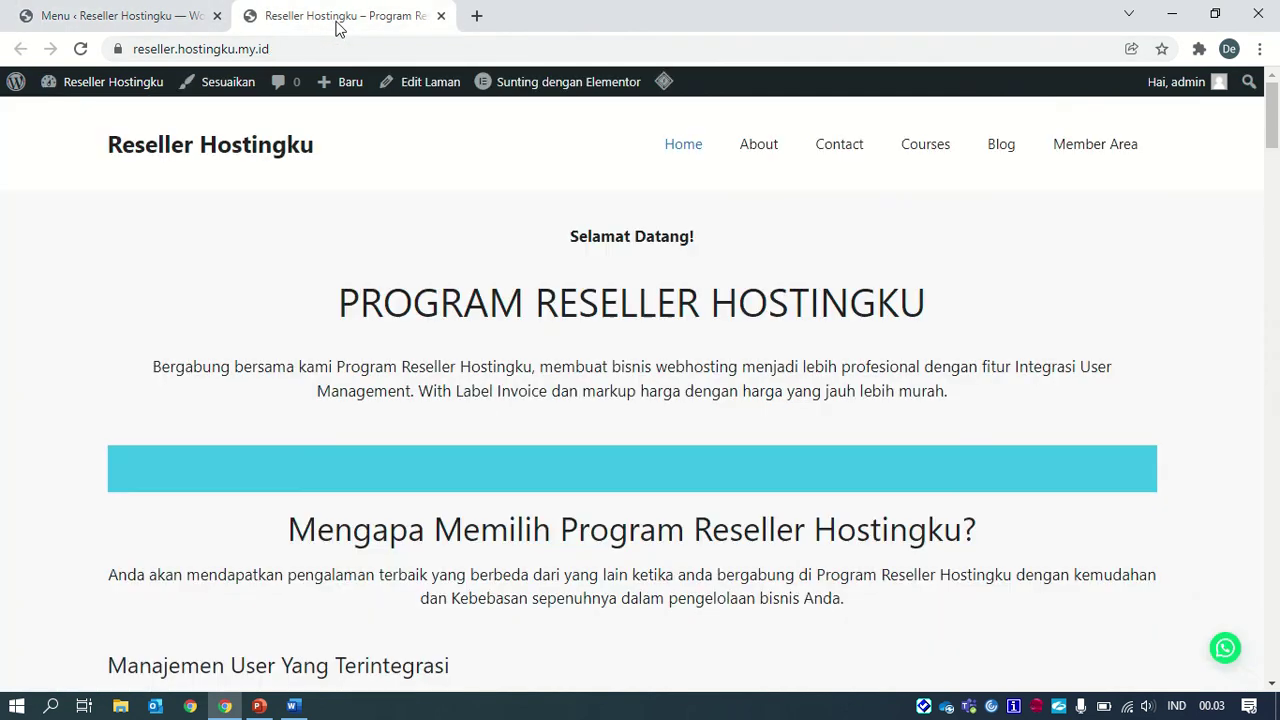
left_click(82, 49)
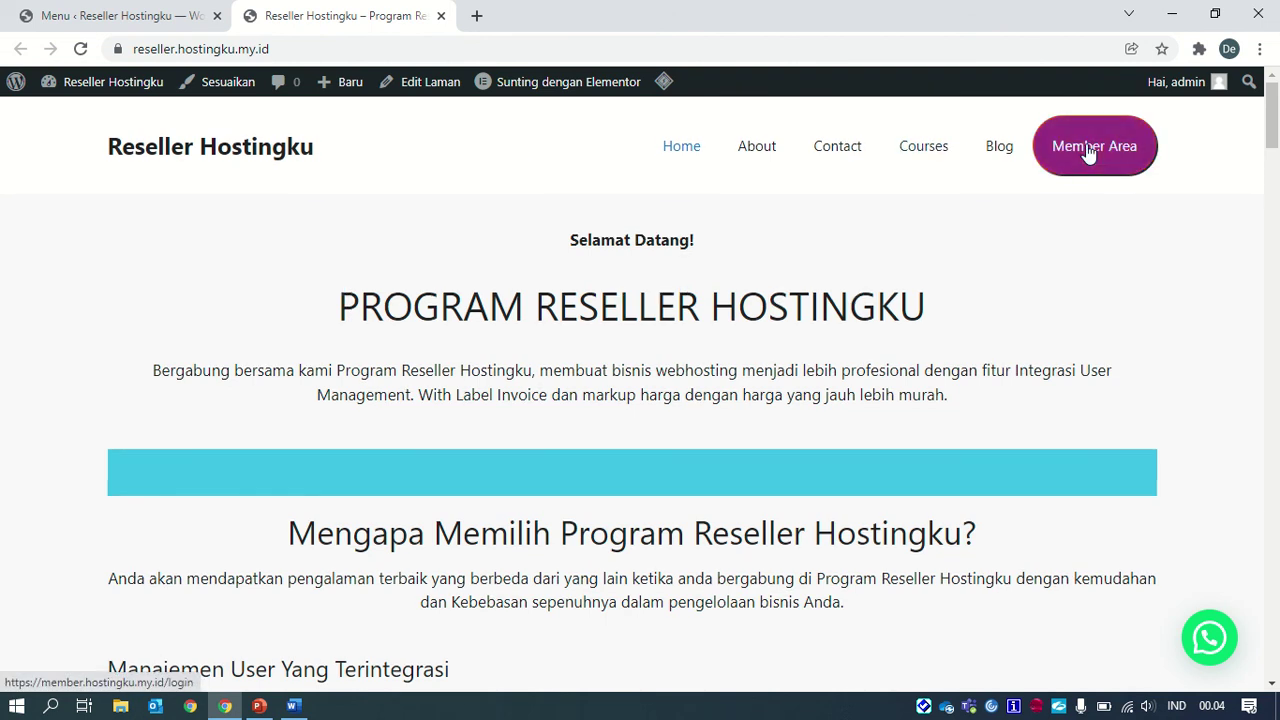
left_click(63, 17)
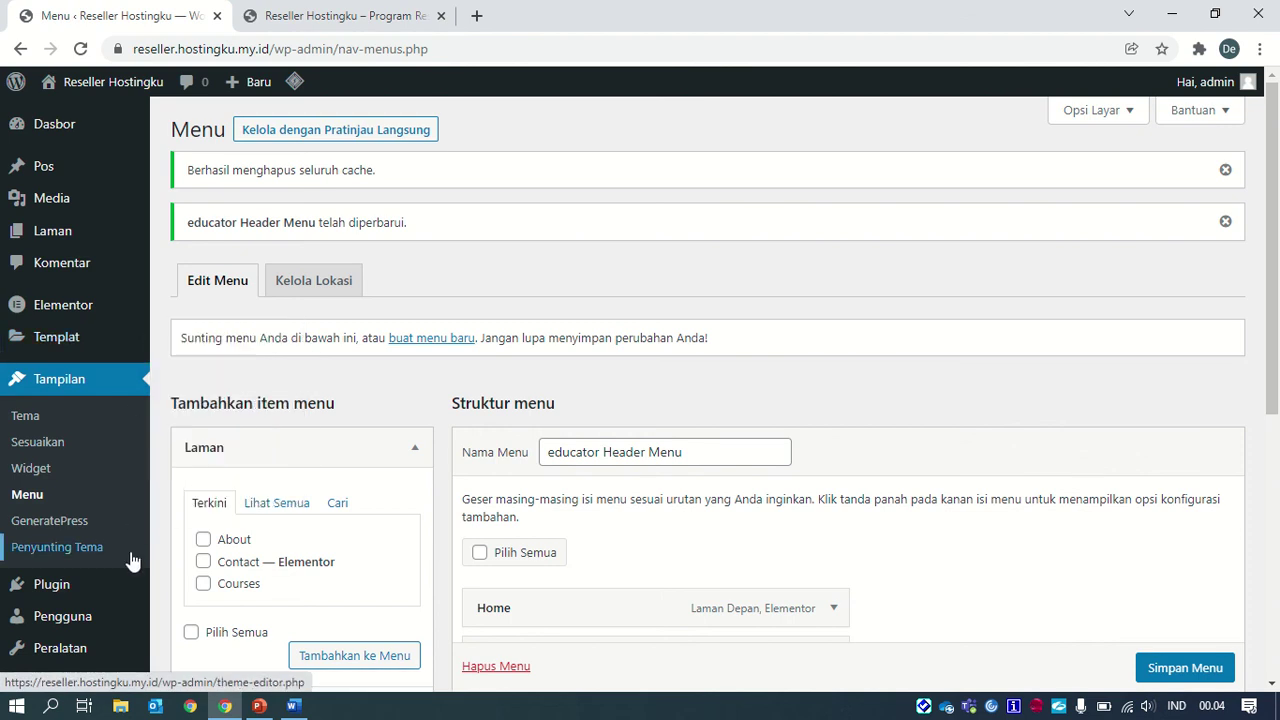
left_click(1225, 171)
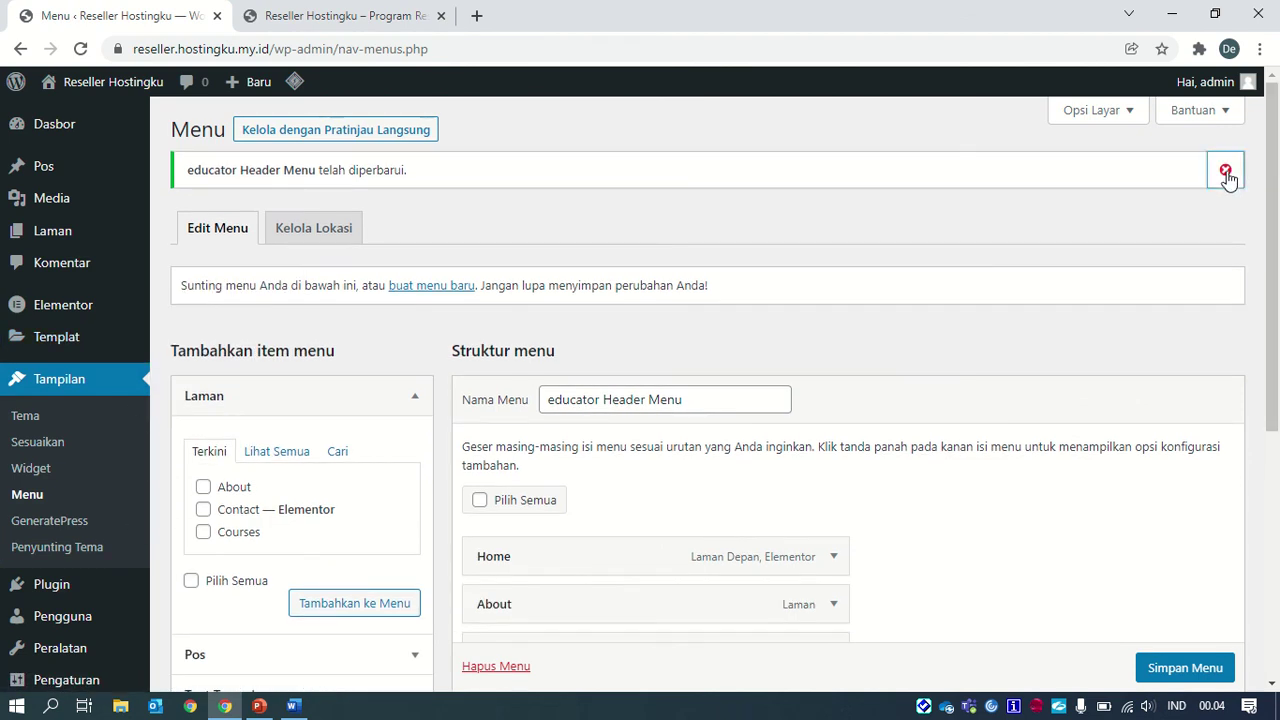
Dismiss the menu update notice and open the additional CSS section of the theme customizer
left_click(1225, 171)
left_click_drag(1273, 187, 1276, 303)
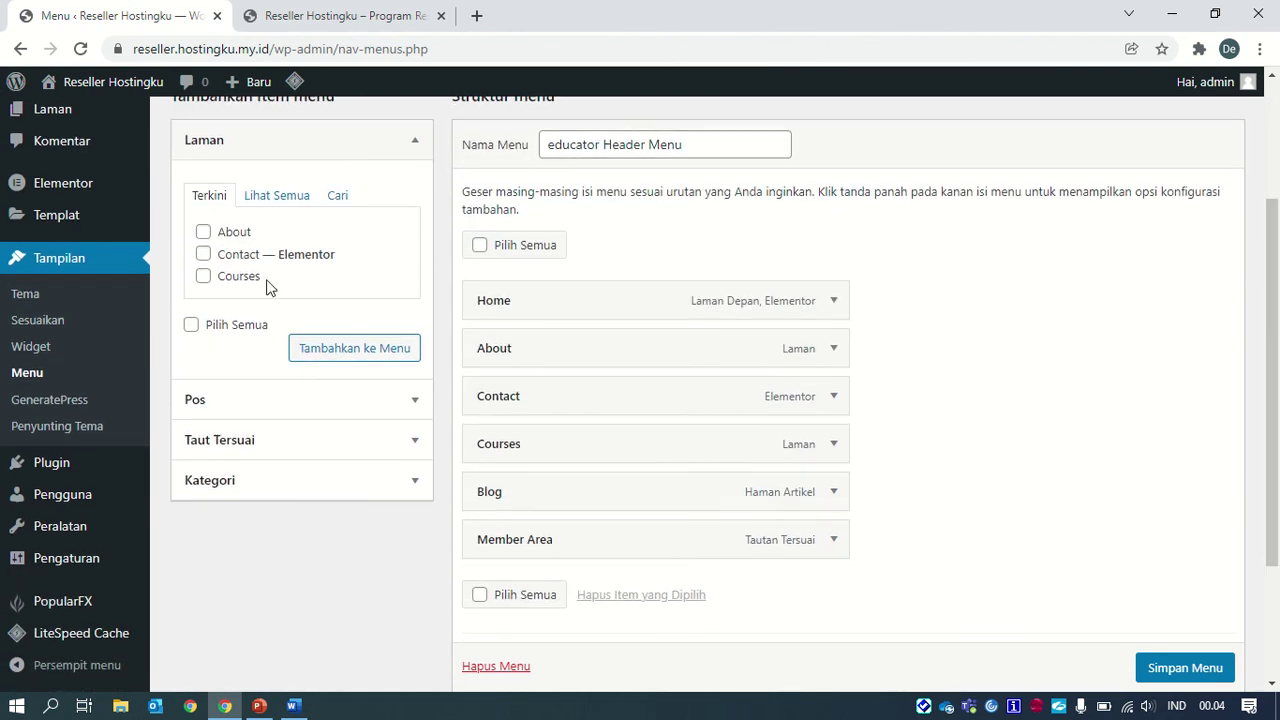
left_click(54, 325)
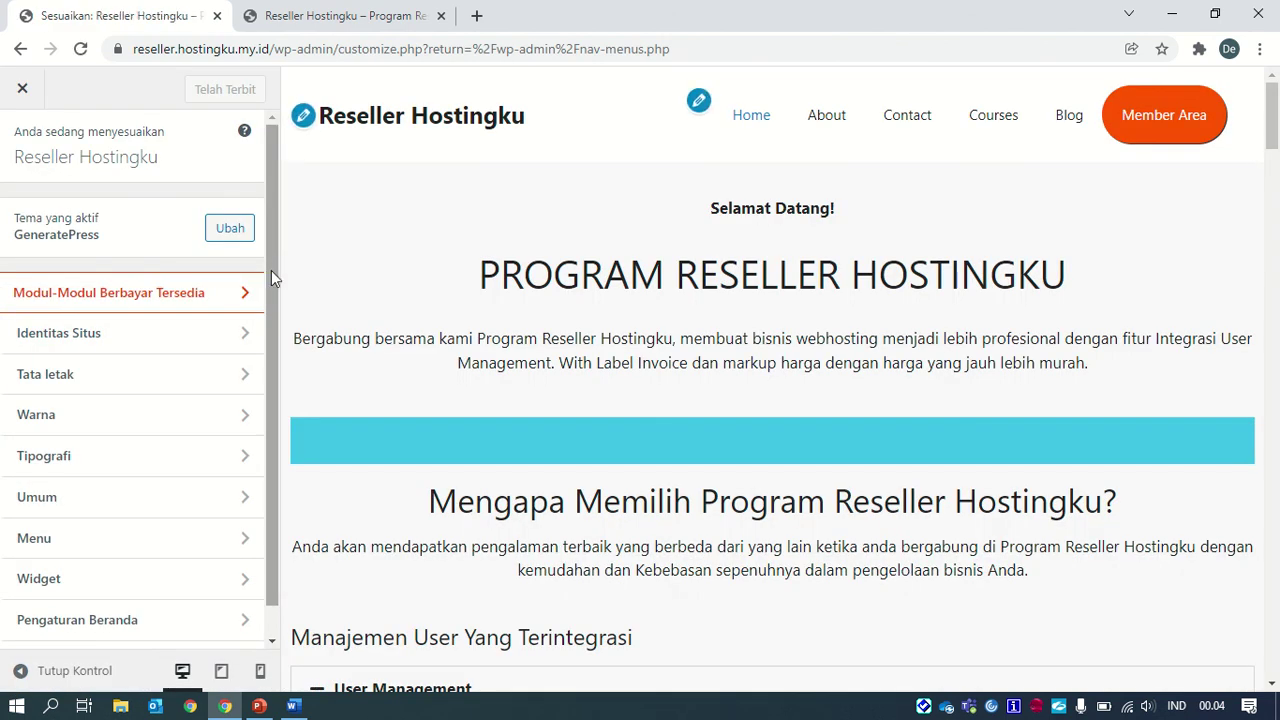
scroll(277, 286, "down", 1)
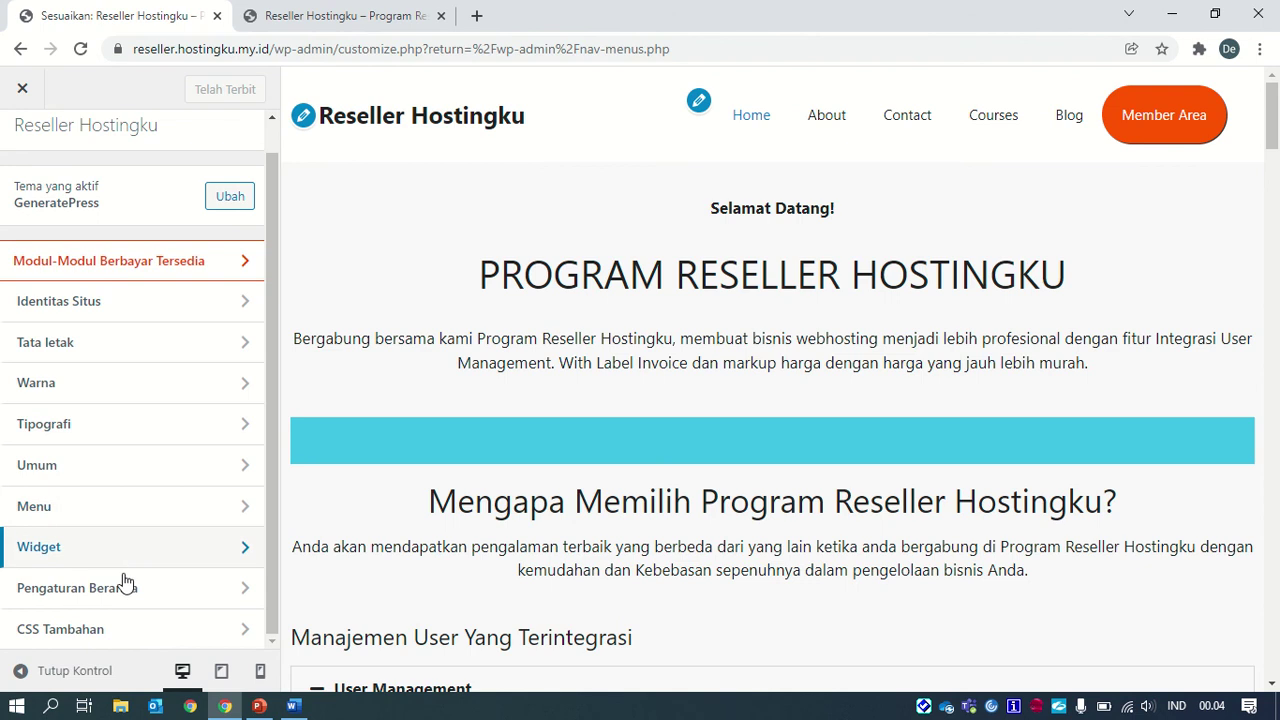
left_click(116, 630)
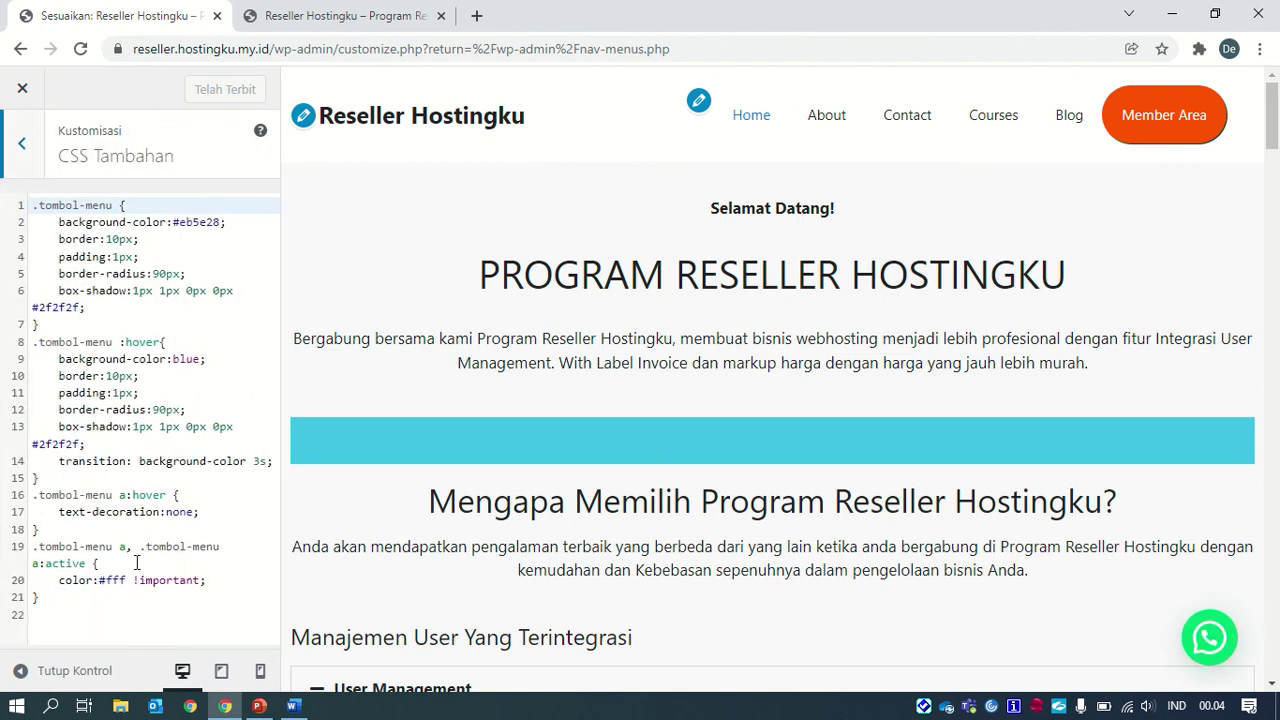
Review the .tombol-menu background, border, padding and border-radius declarations and the matching hover rule in the additional CSS
left_click(160, 239)
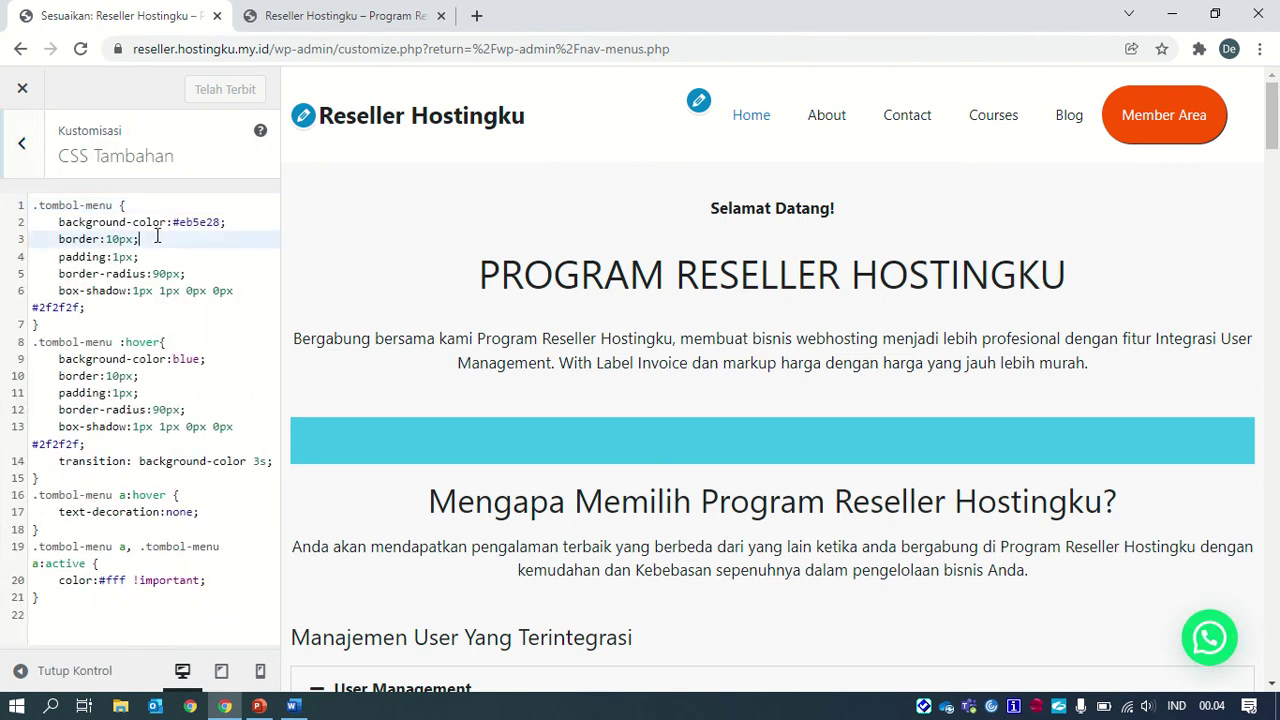
left_click(130, 205)
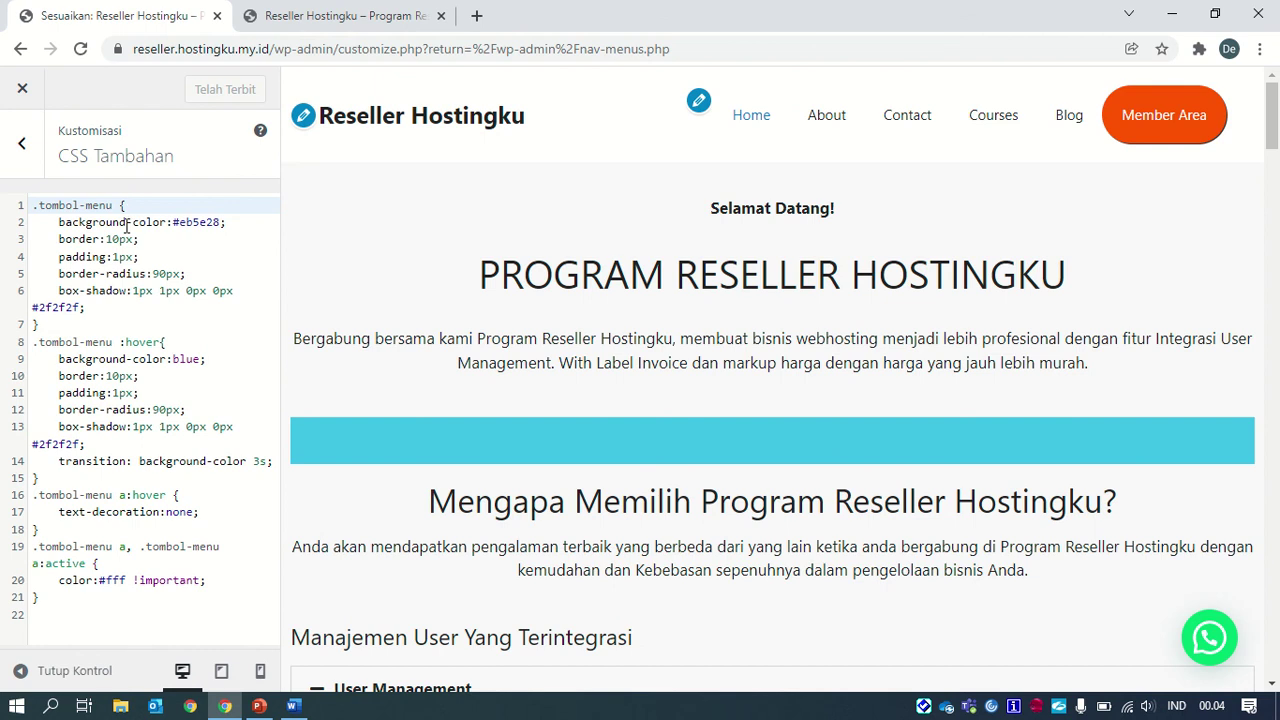
left_click(125, 222)
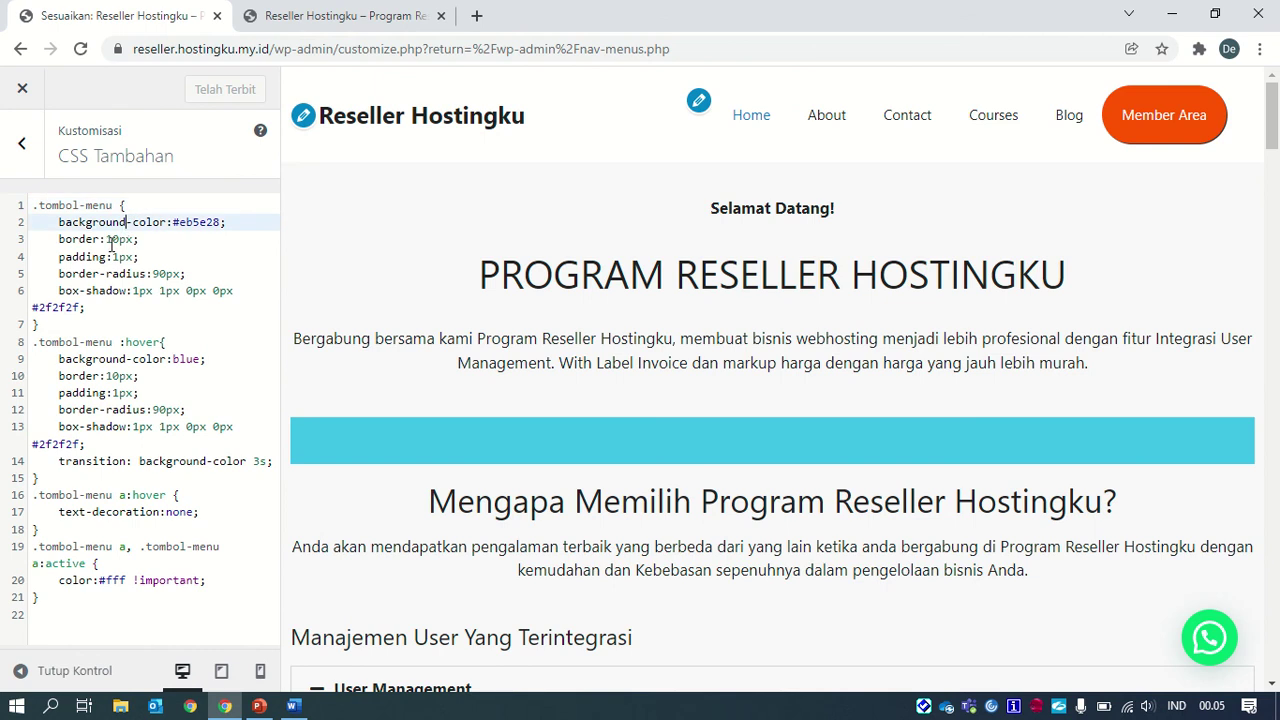
left_click(110, 240)
left_click(109, 256)
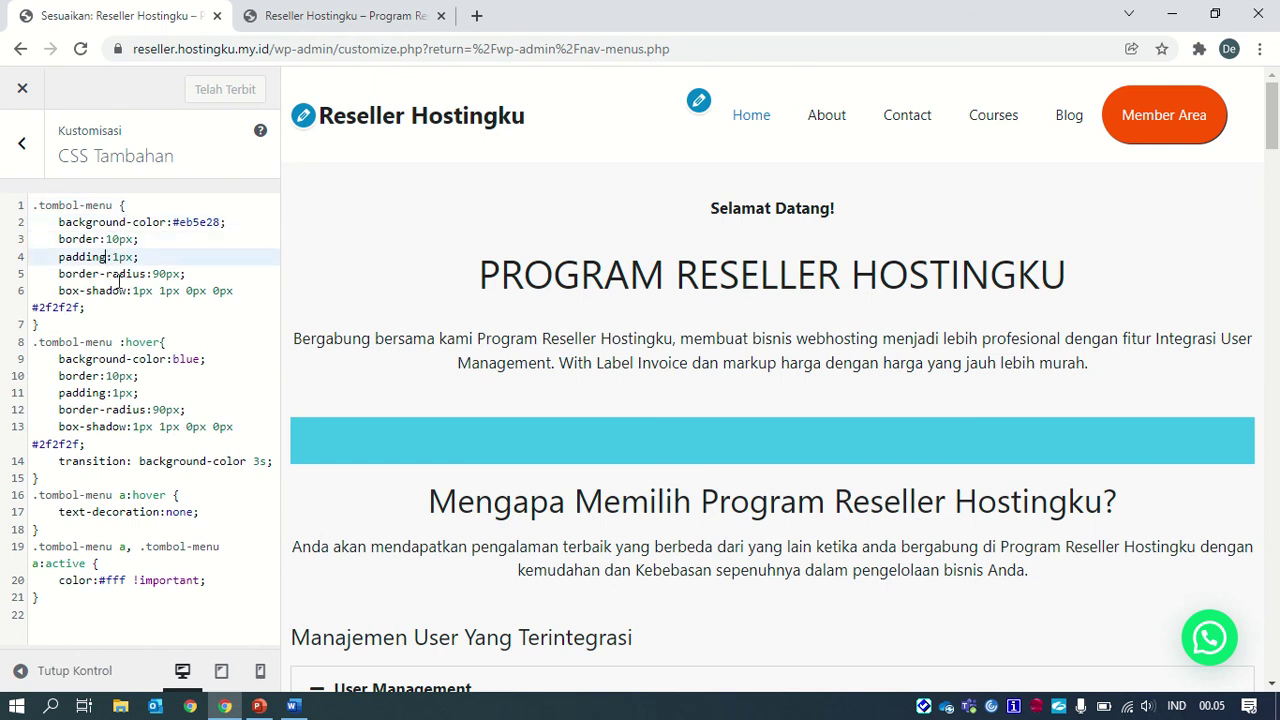
left_click(160, 278)
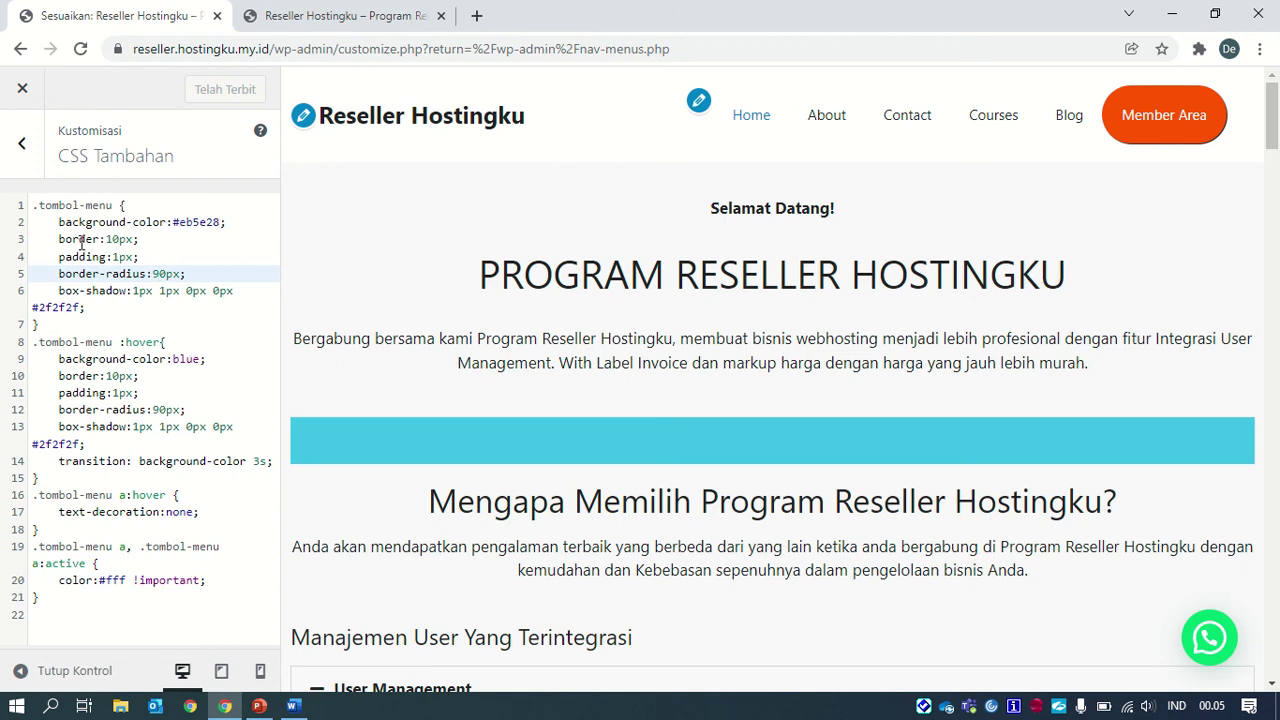
left_click(127, 409)
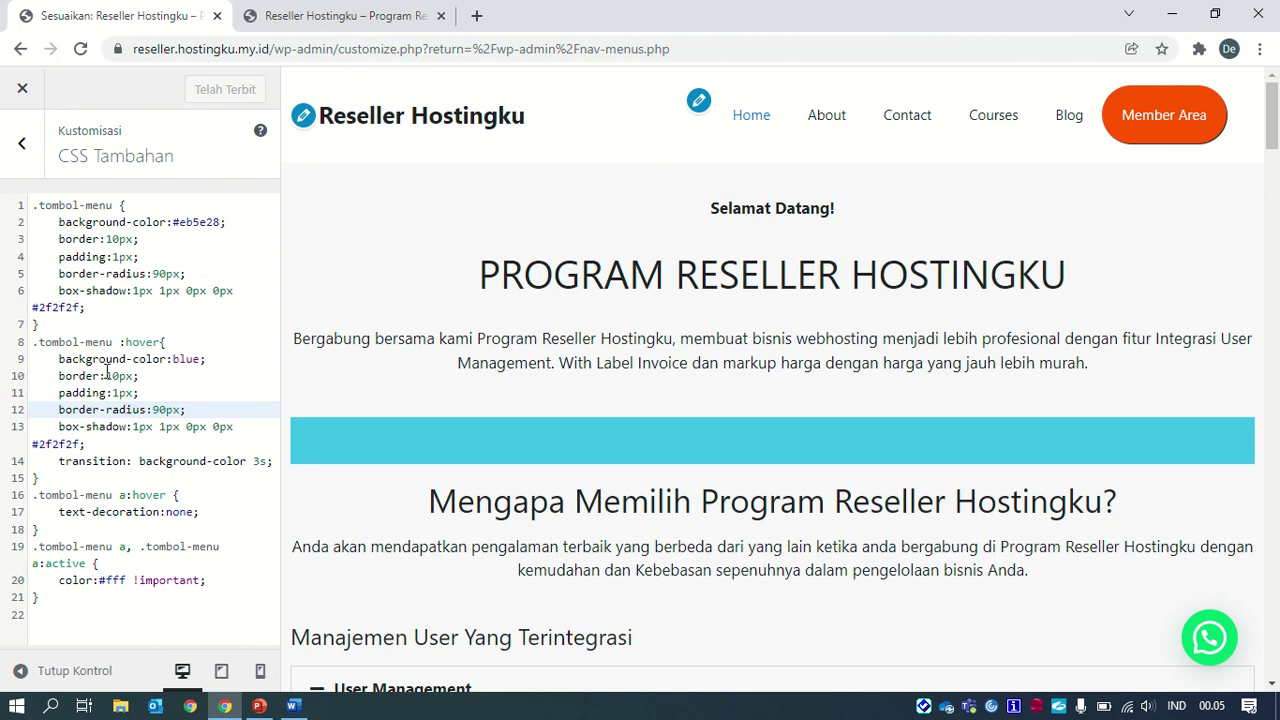
Close the customizer and visit the live site's home page to view the Member Area button in the header menu
left_click(22, 150)
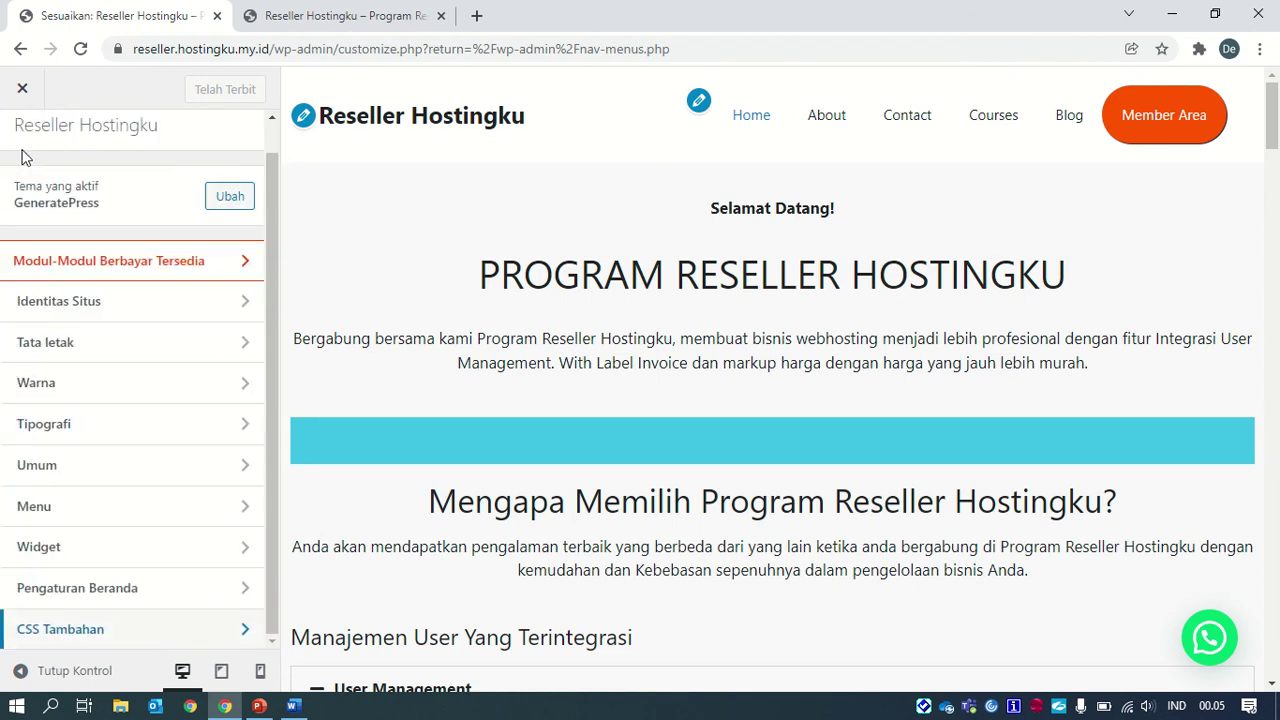
left_click(22, 90)
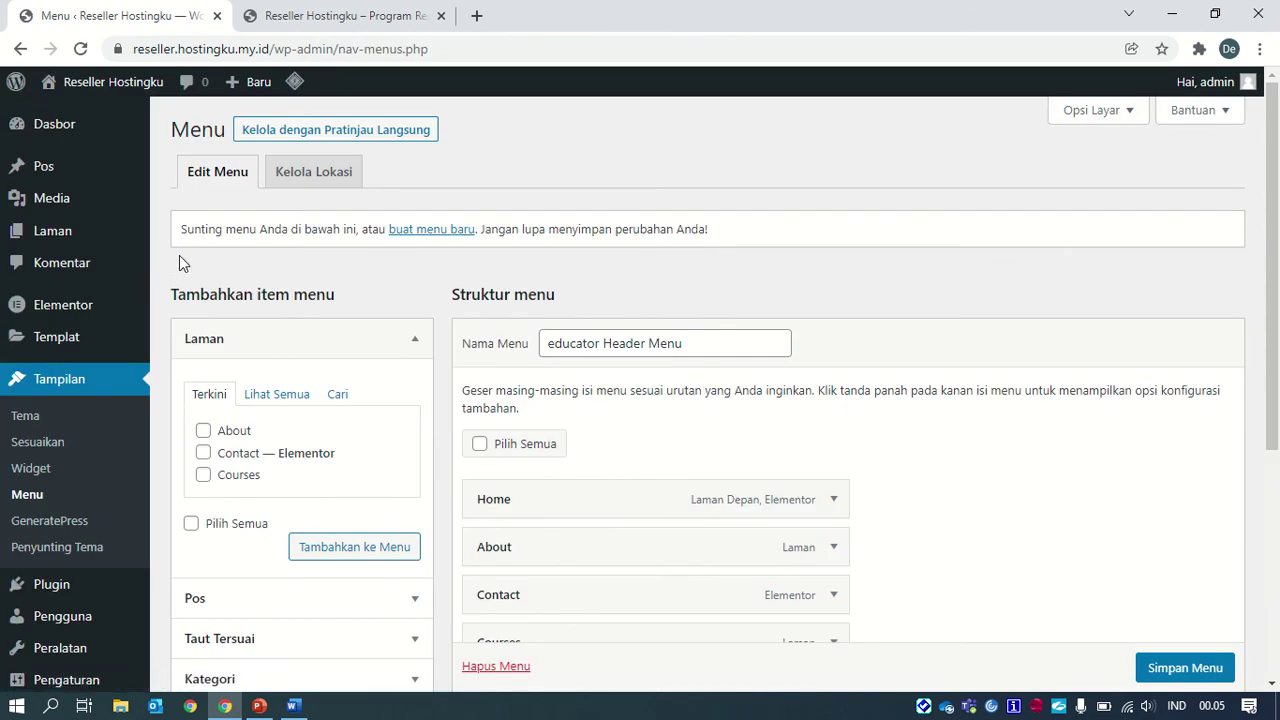
mouse_move(93, 162)
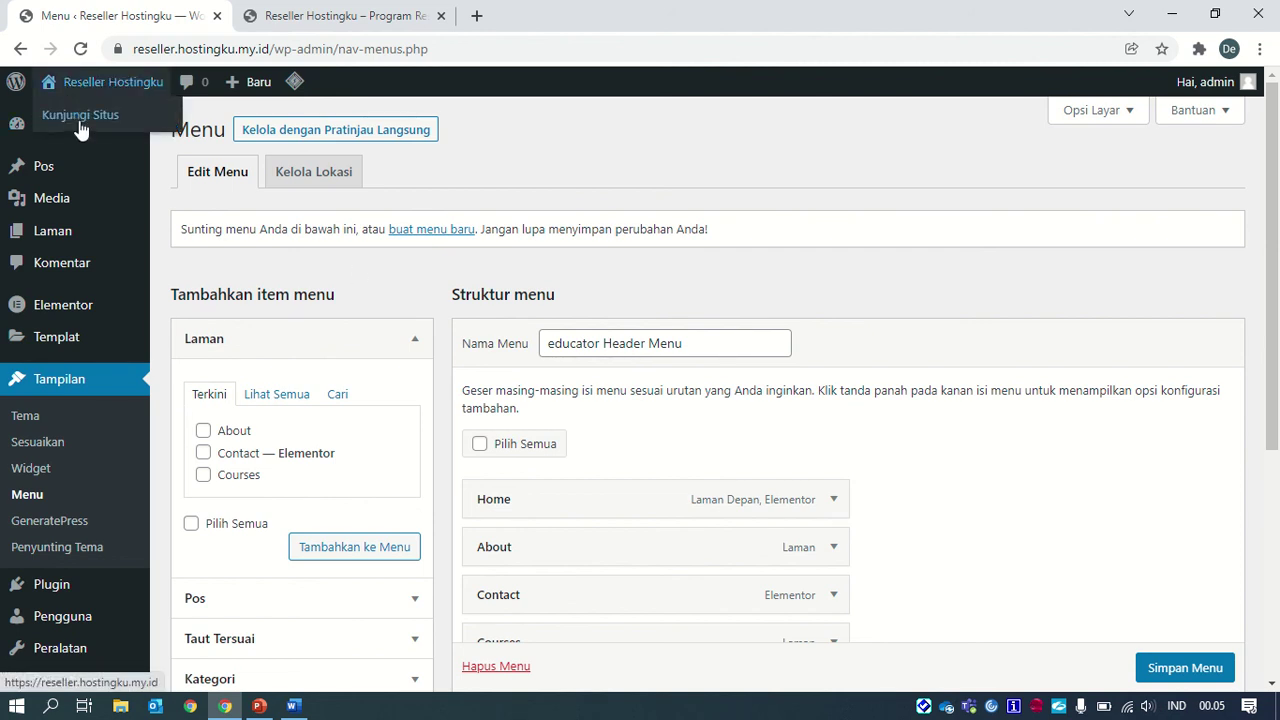
left_click(79, 121)
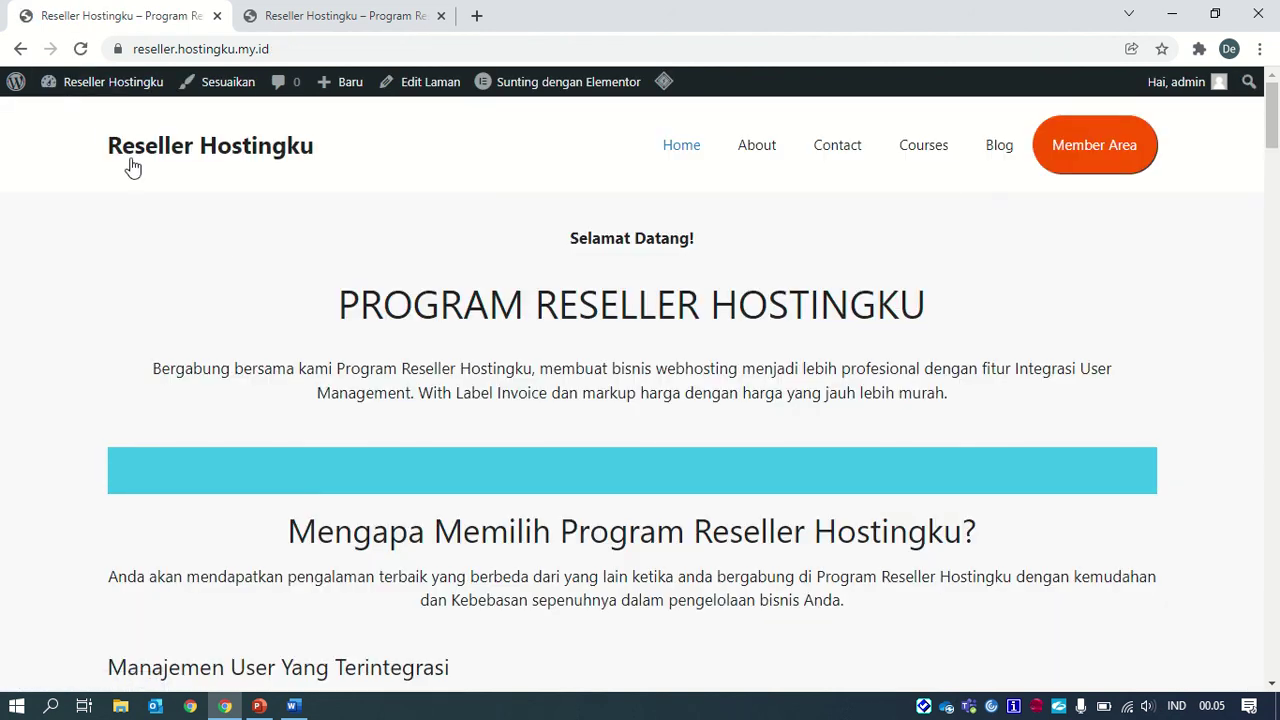